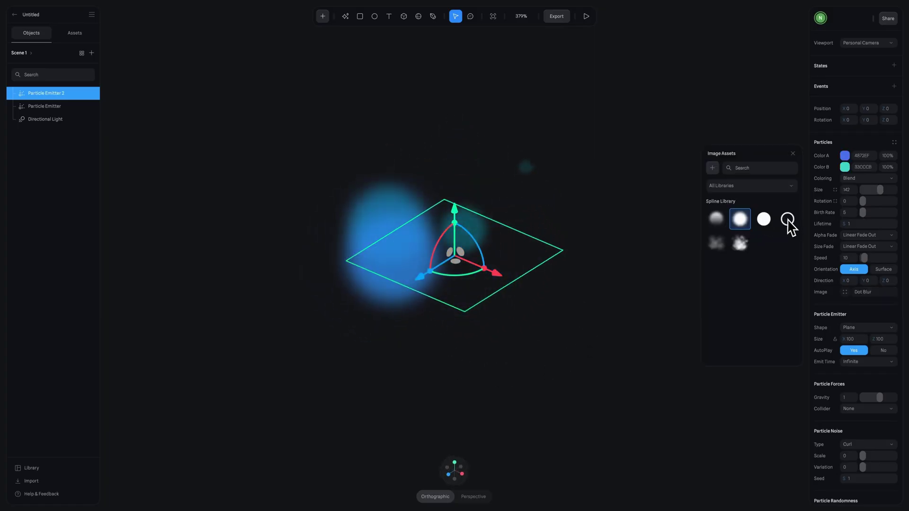
Choose the ring image for the second particle emitter's particles.
left_click(788, 219)
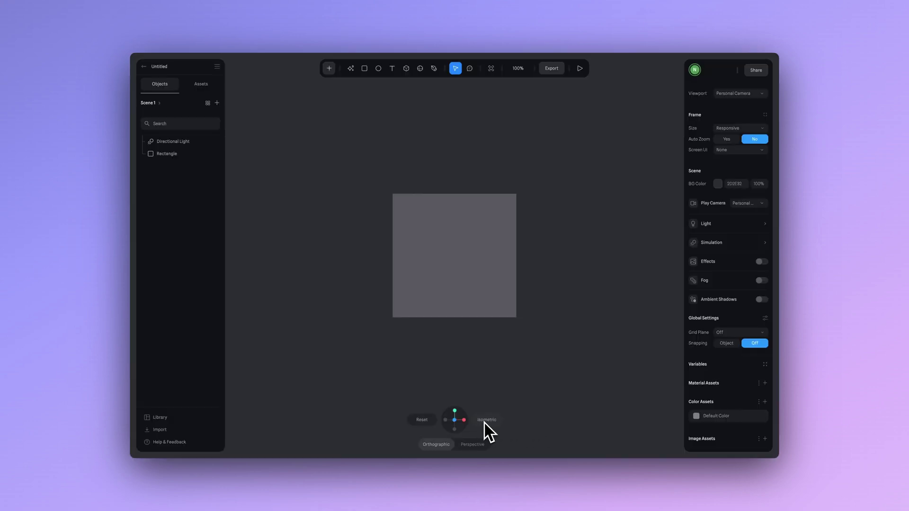
Lay the rectangle flat by setting its X rotation to -90, and lower it along its vertical axis.
left_click(486, 421)
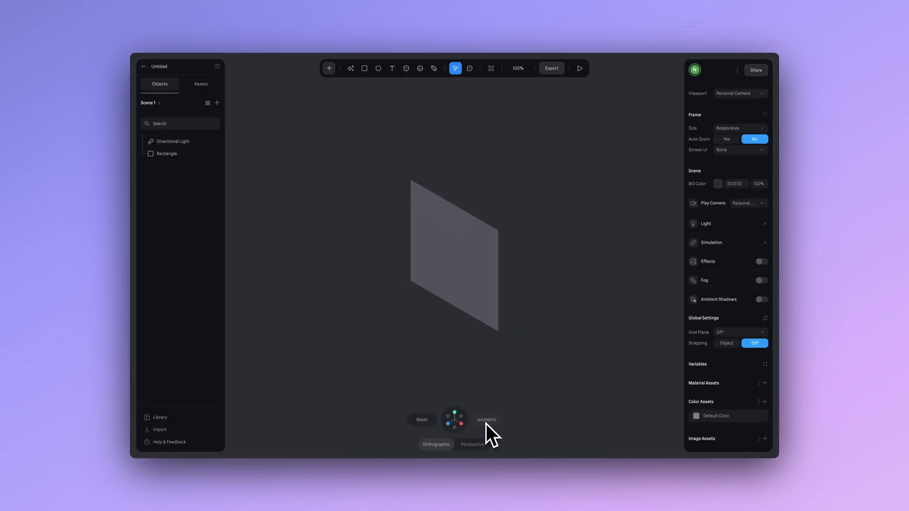
left_click(482, 297)
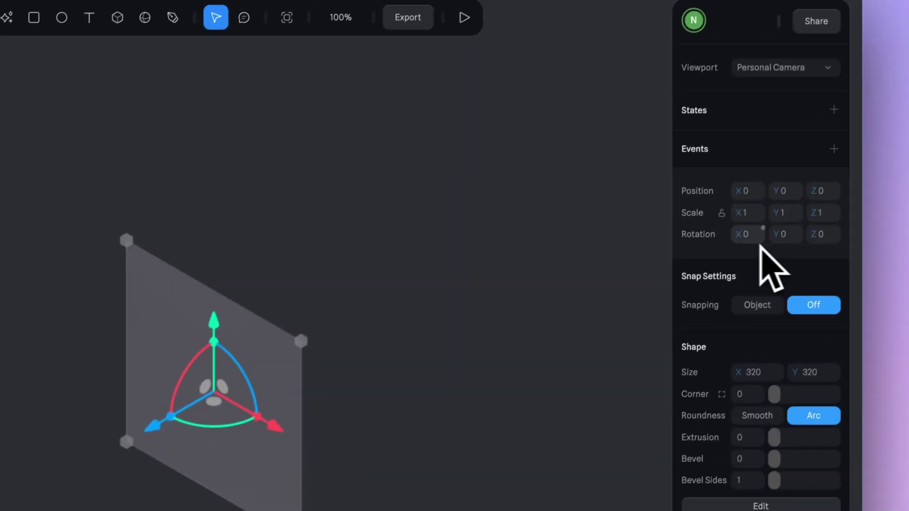
left_click(789, 181)
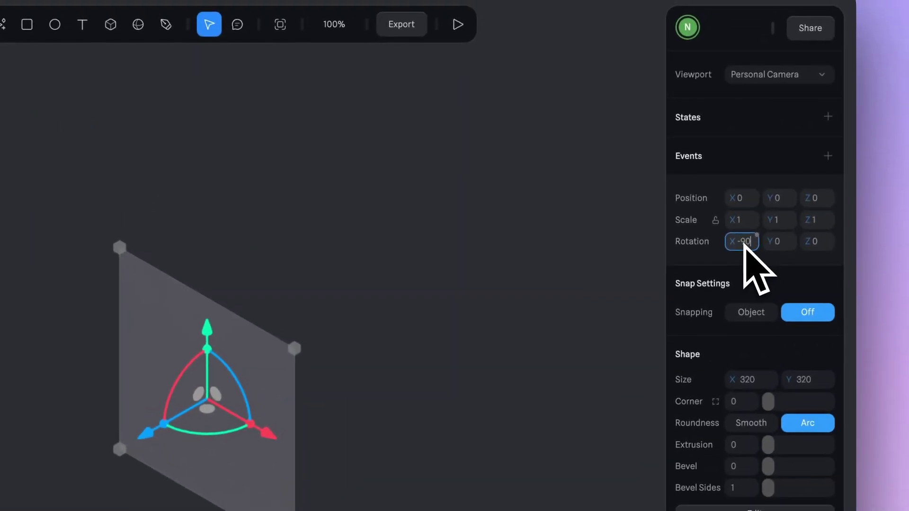
type("-90")
key("Return")
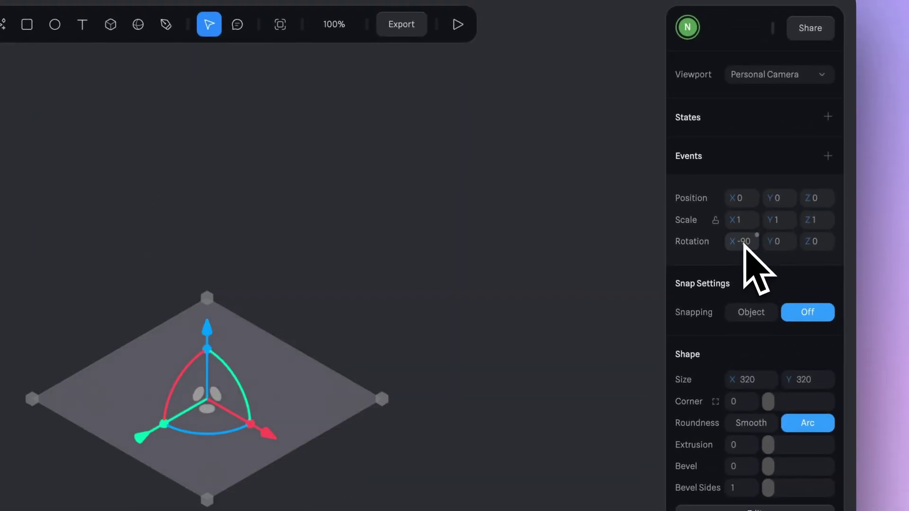
left_click_drag(370, 246, 372, 305)
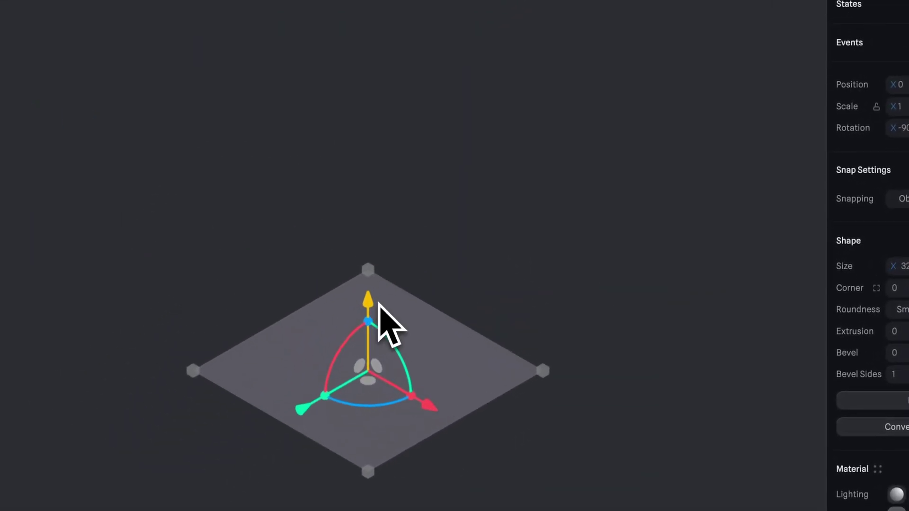
Set the scene's background color to pale yellow FFEFC0.
left_click_drag(495, 256, 647, 270, "alt+shift")
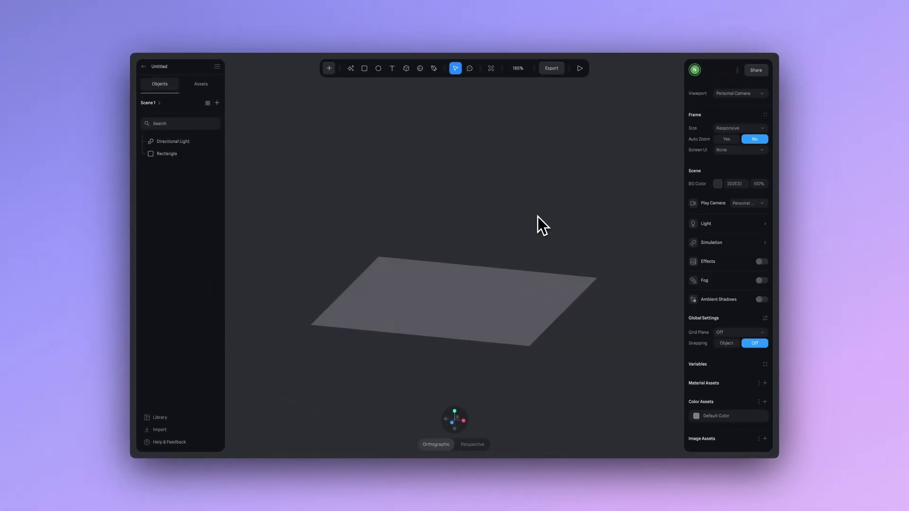
left_click_drag(538, 217, 499, 232)
mouse_move(468, 414)
middle_click_drag(623, 345, 622, 335)
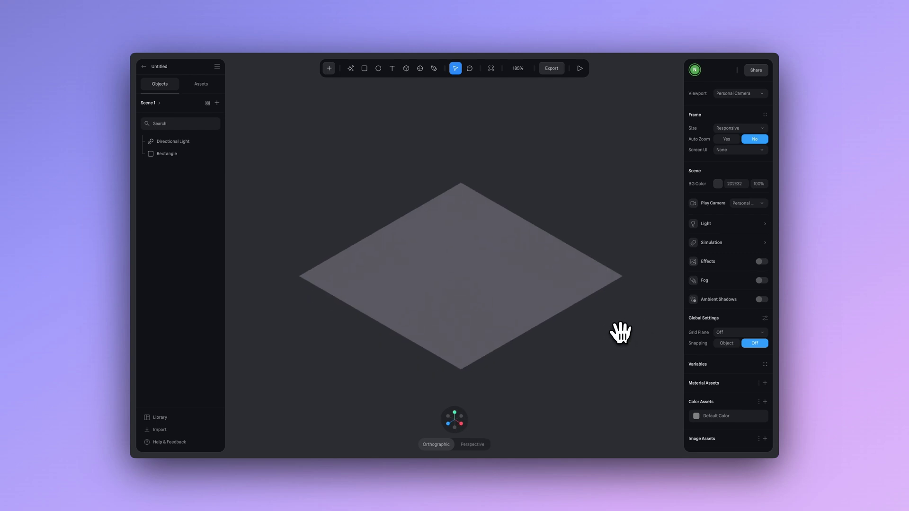
left_click(718, 184)
left_click_drag(710, 205, 698, 208)
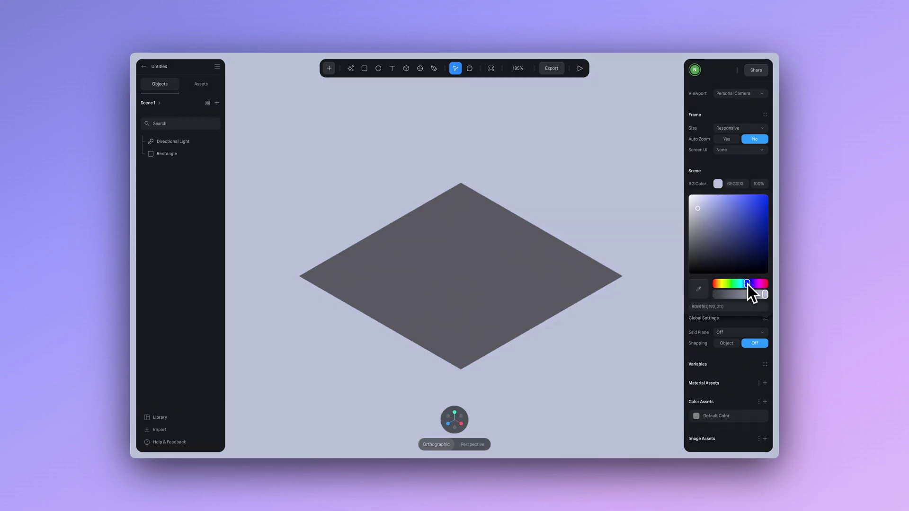
left_click_drag(746, 286, 720, 285)
left_click_drag(719, 204, 708, 194)
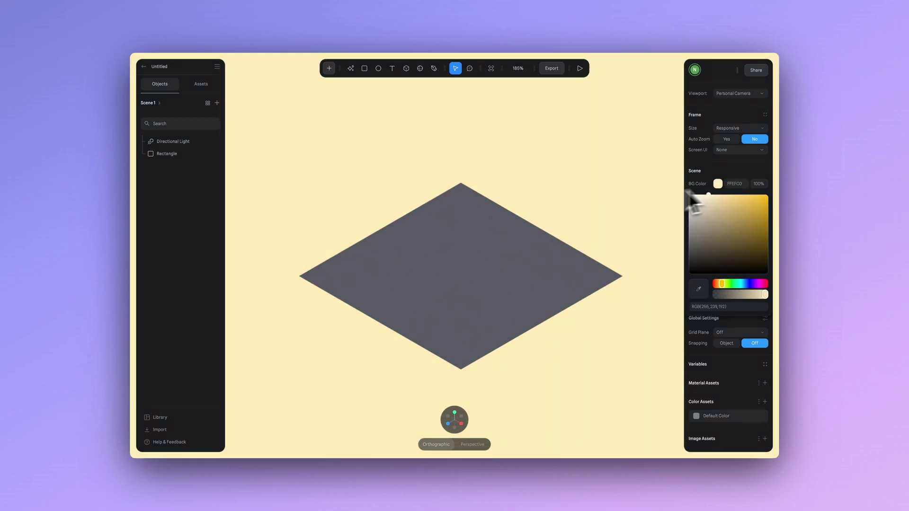
left_click(638, 193)
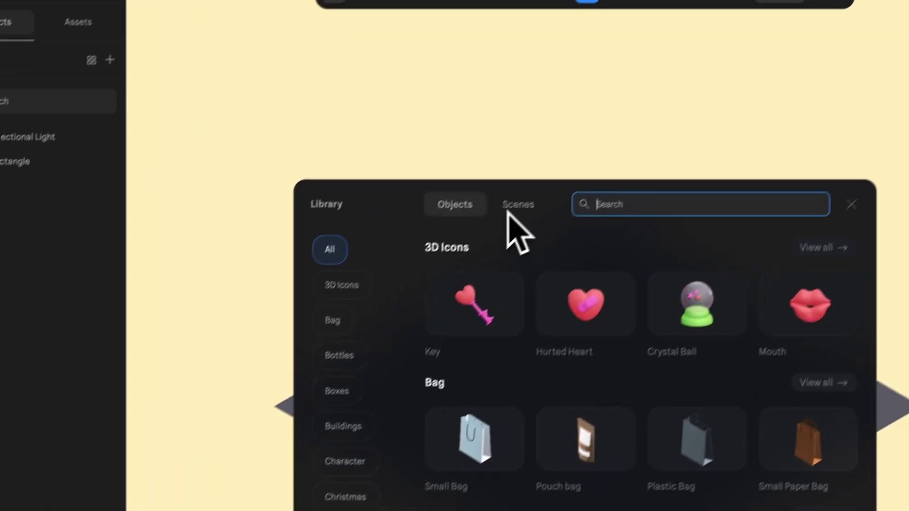
Add the Tree Yellow 02 object from the library's Nature category to the scene.
left_click(498, 224)
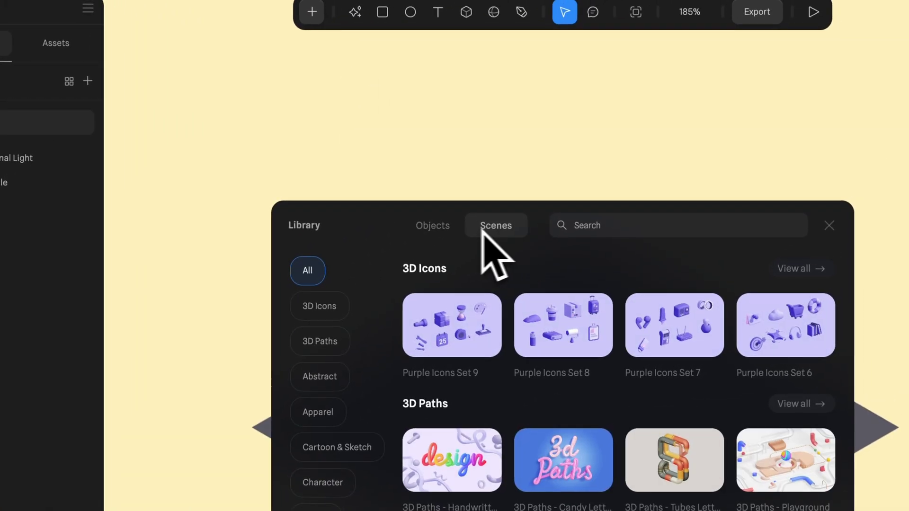
left_click(432, 226)
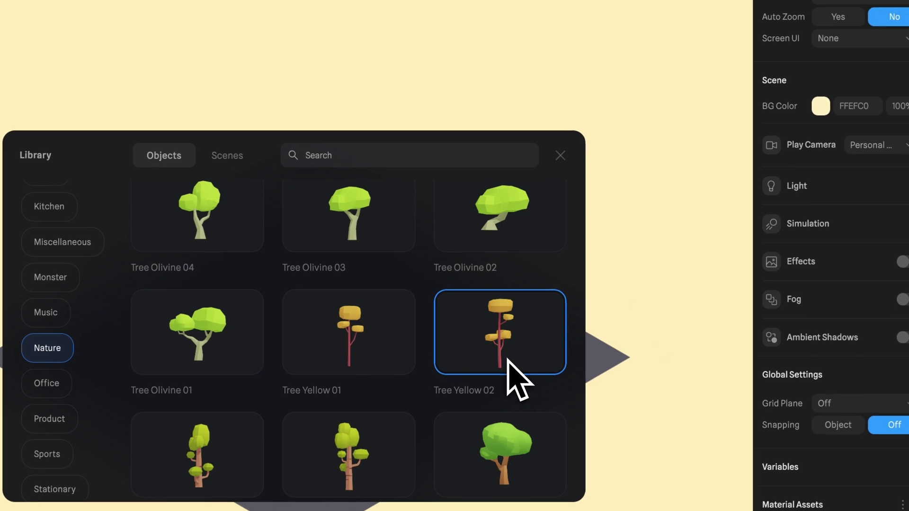
left_click(518, 382)
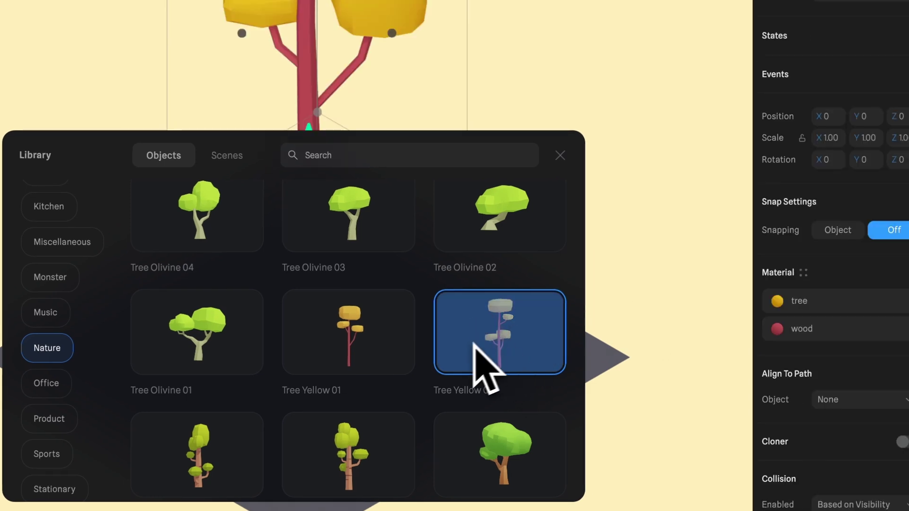
left_click(590, 100)
Position the yellow tree near the middle of the flat rectangle, checking its placement from above.
left_click_drag(371, 240, 459, 320)
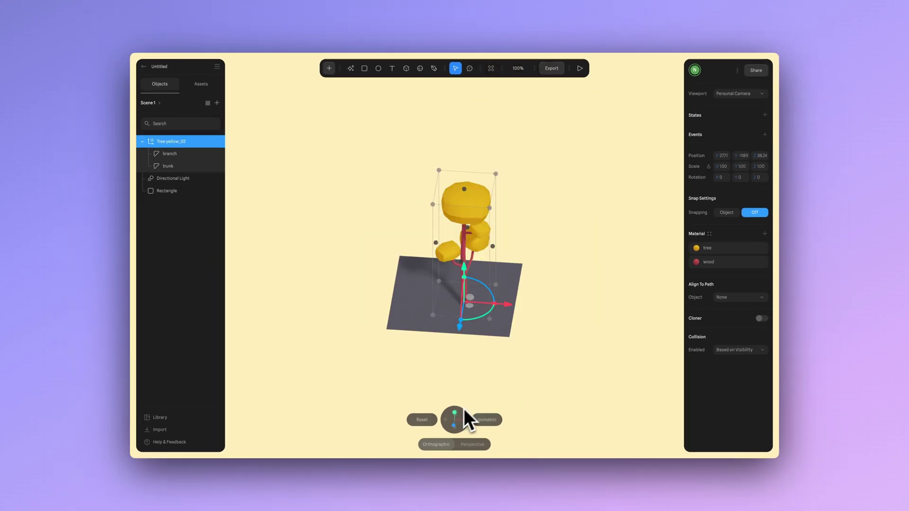
left_click(462, 409)
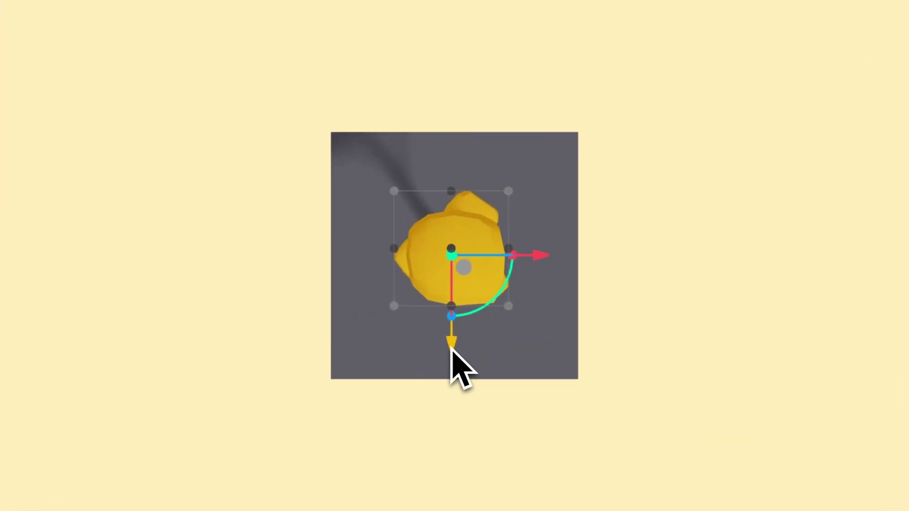
left_click_drag(451, 349, 462, 261, "alt")
Add the Tree Olivine 02 object from the library and scale it down uniformly to about 0.57.
scroll(462, 262, "up", 3)
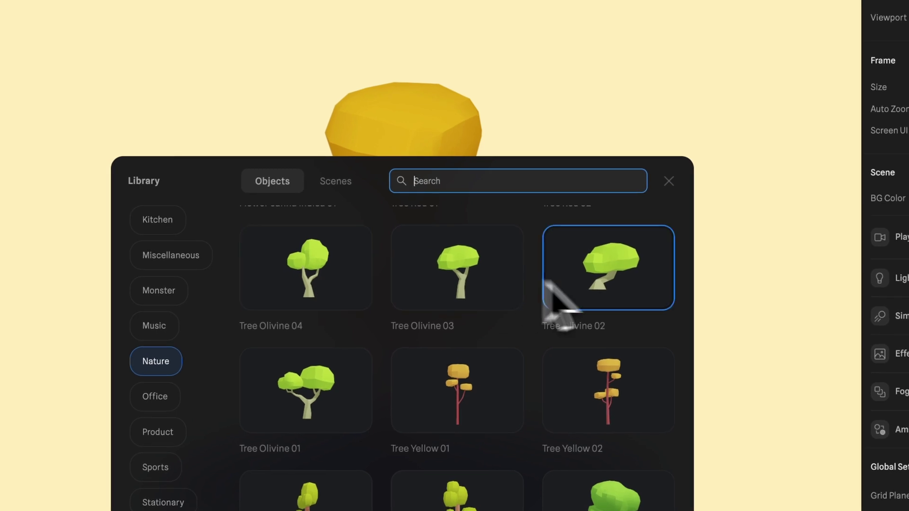
left_click(614, 284)
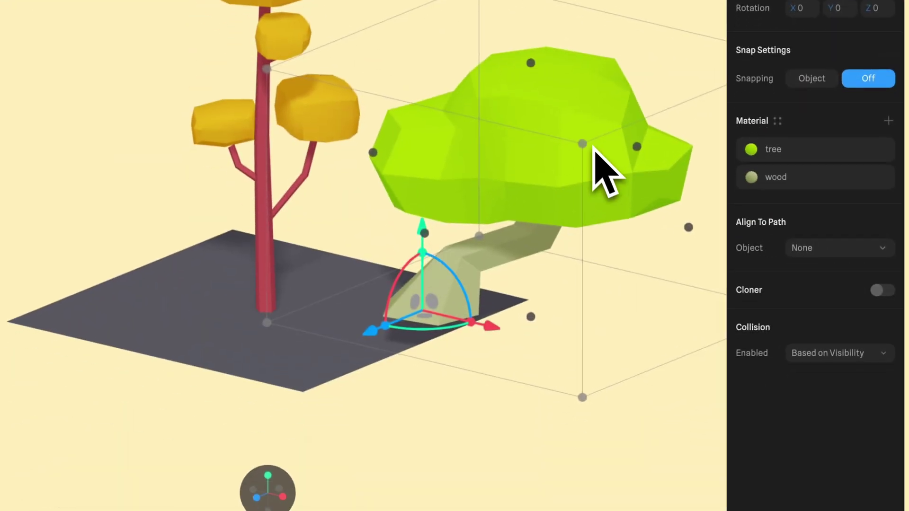
left_click_drag(584, 144, 564, 177, "alt+shift")
Move the green tree down onto the rectangle, beside the yellow tree's trunk.
left_click_drag(408, 422, 510, 423, "alt")
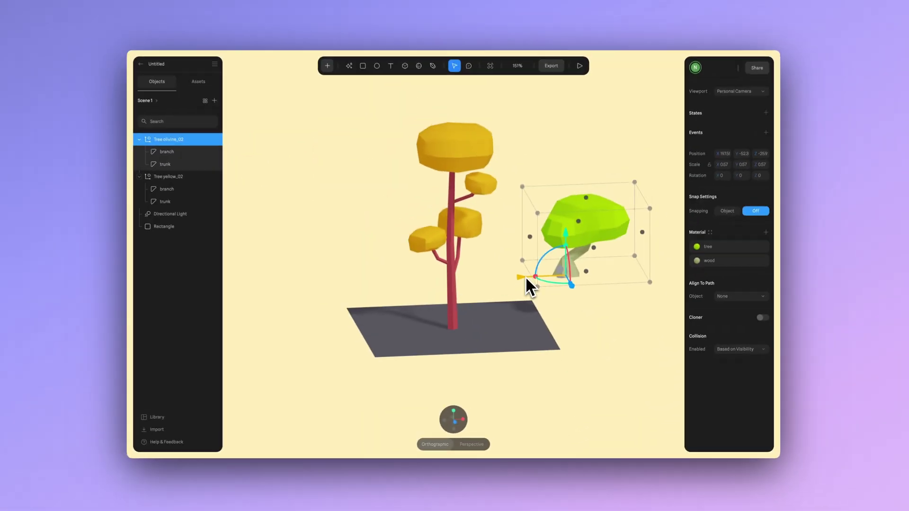
left_click_drag(407, 207, 279, 212)
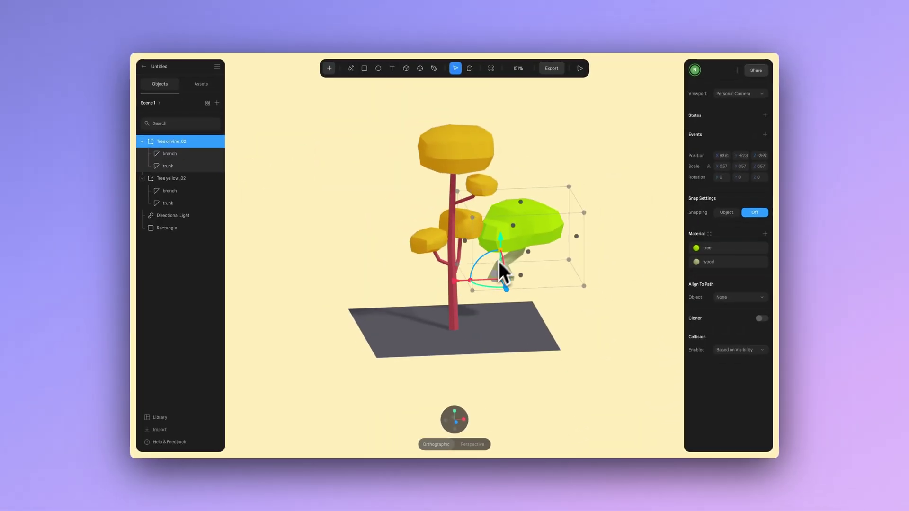
left_click_drag(499, 262, 504, 288)
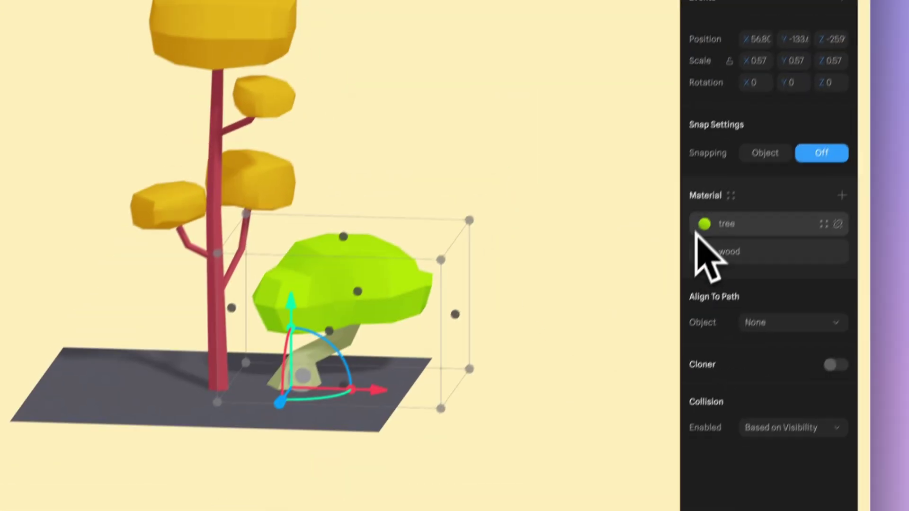
Recolor the green tree's foliage by changing its tree material color to pink.
left_click(702, 227)
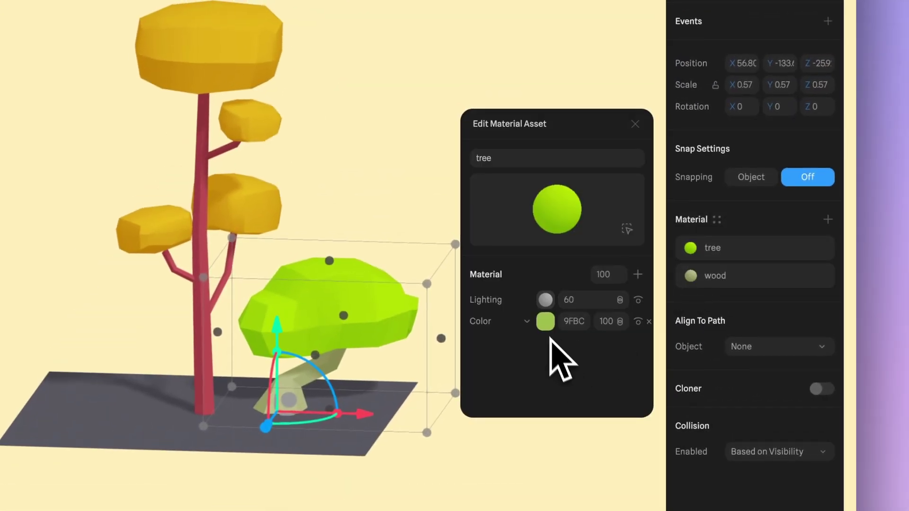
left_click(562, 300)
scroll(587, 374, "down", 5)
left_click(626, 357)
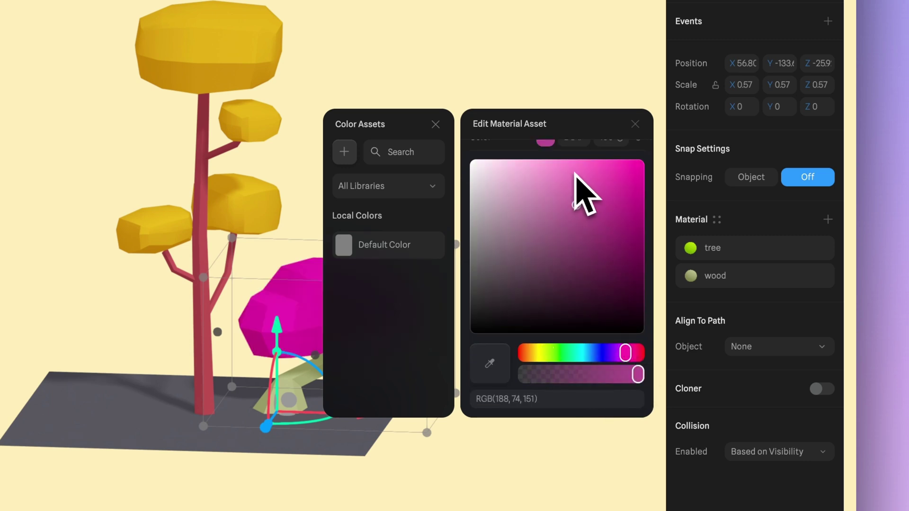
left_click_drag(572, 172, 562, 169)
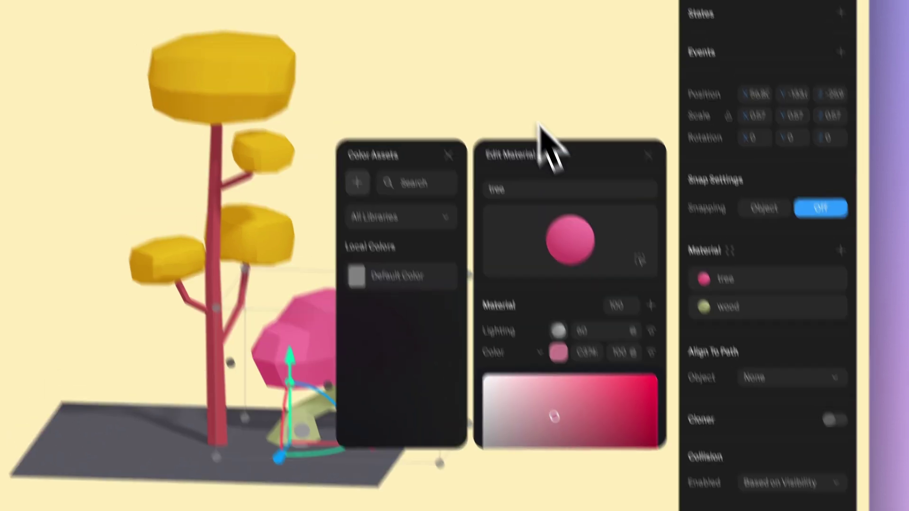
left_click(493, 17)
Change the pink tree's wood material color to a muted reddish brown.
left_click_drag(469, 251, 424, 259, "alt")
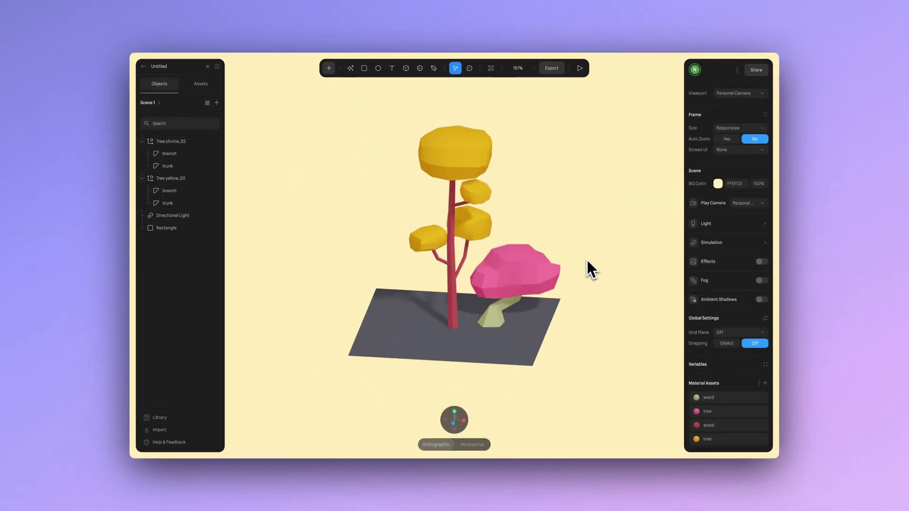
left_click(519, 284)
left_click(698, 261)
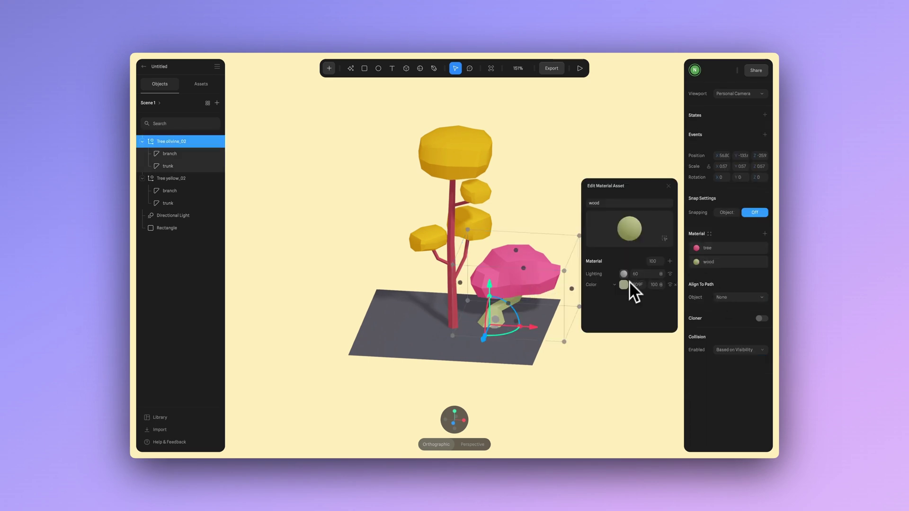
left_click(619, 290)
left_click(556, 181)
left_click(662, 307)
left_click(605, 229)
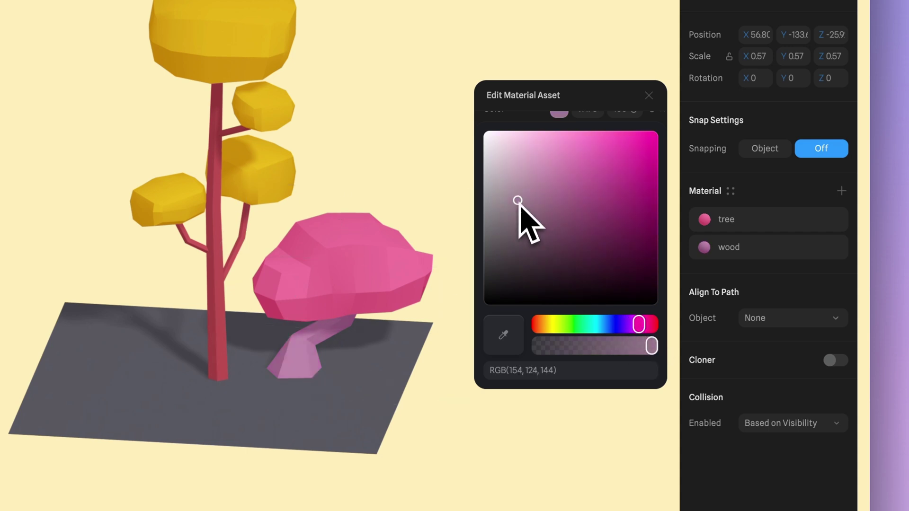
left_click_drag(552, 331, 545, 326)
left_click(419, 128)
Duplicate the pink tree and move the copy to the opposite side of the yellow tree.
left_click_drag(411, 118, 355, 99, "alt")
left_click(428, 332)
key("super+d")
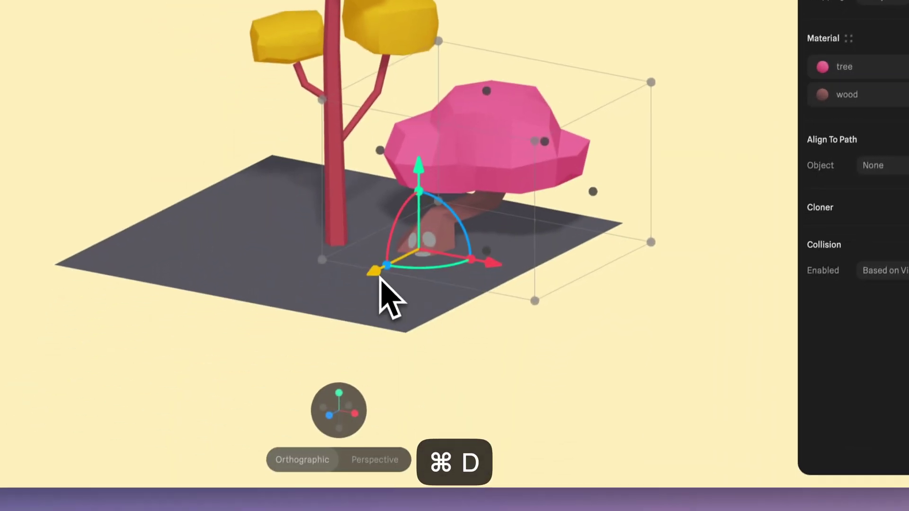
left_click_drag(379, 276, 333, 310)
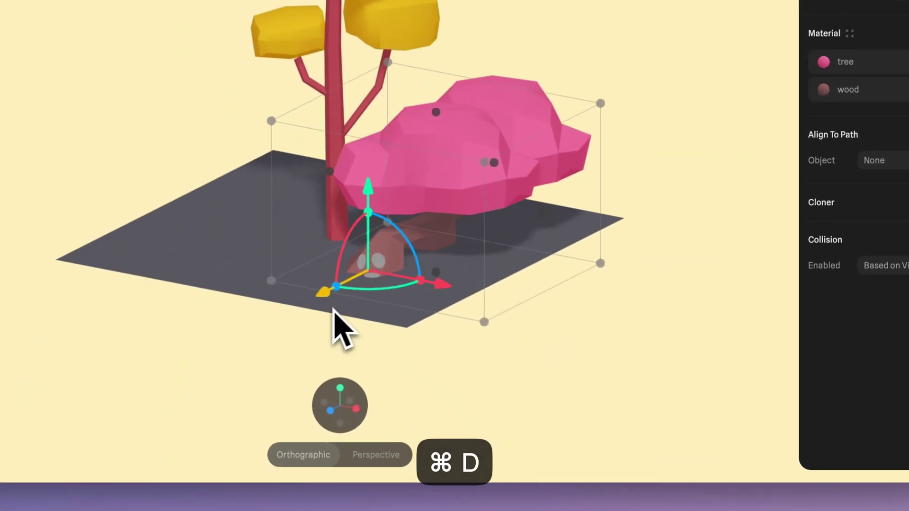
left_click_drag(410, 304, 219, 244)
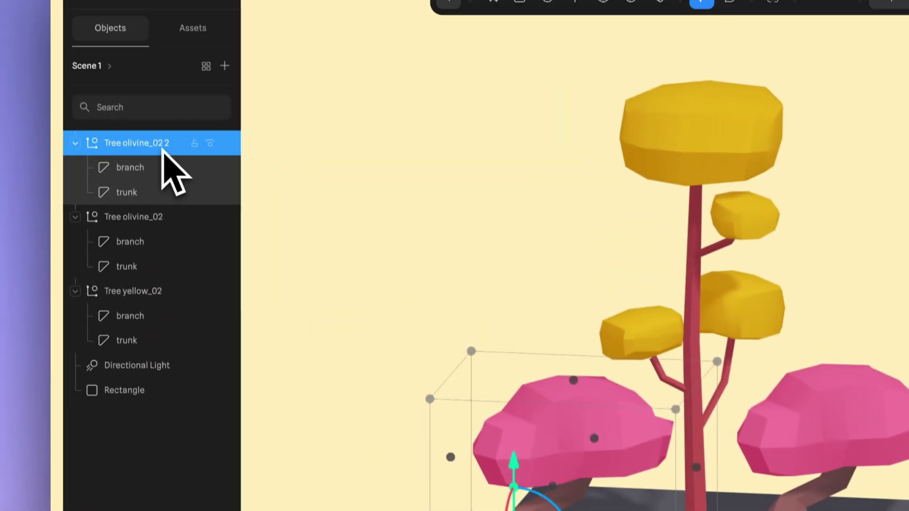
Flip the duplicated pink tree along X and adjust the upper end of its trunk mesh vertically.
right_click(161, 154)
scroll(229, 502, "down", 6)
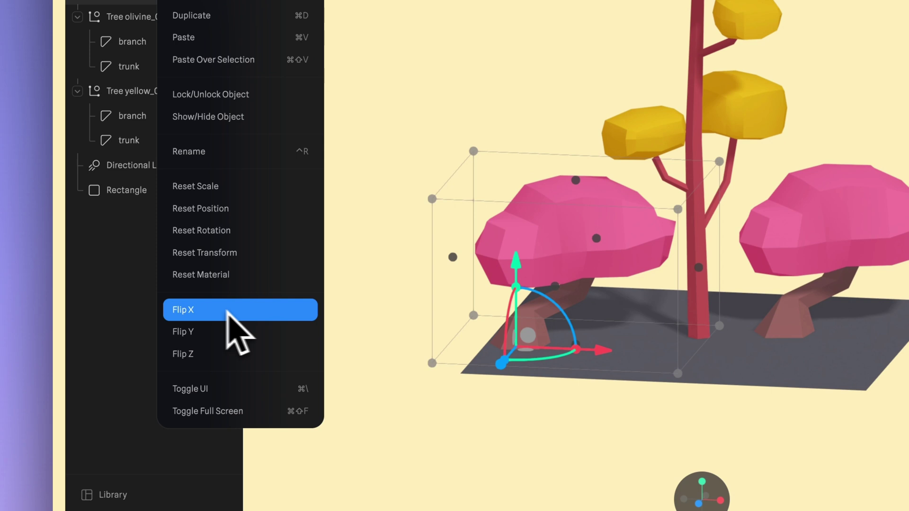
left_click(227, 311)
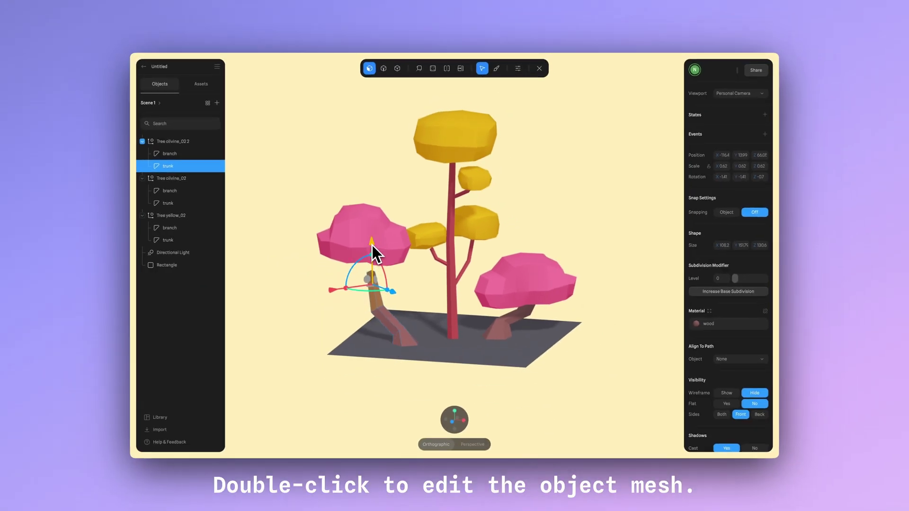
left_click(375, 238)
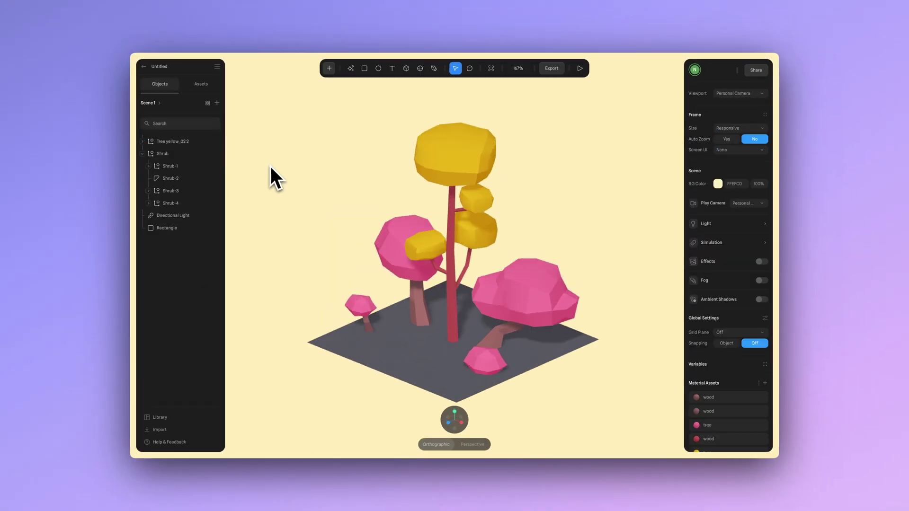
Group Shrub and Tree yellow_02 2 together, and expand the new group in the object list.
left_click_drag(269, 164, 580, 181, "alt")
left_click(163, 153)
left_click(168, 141, "shift")
key("super+g")
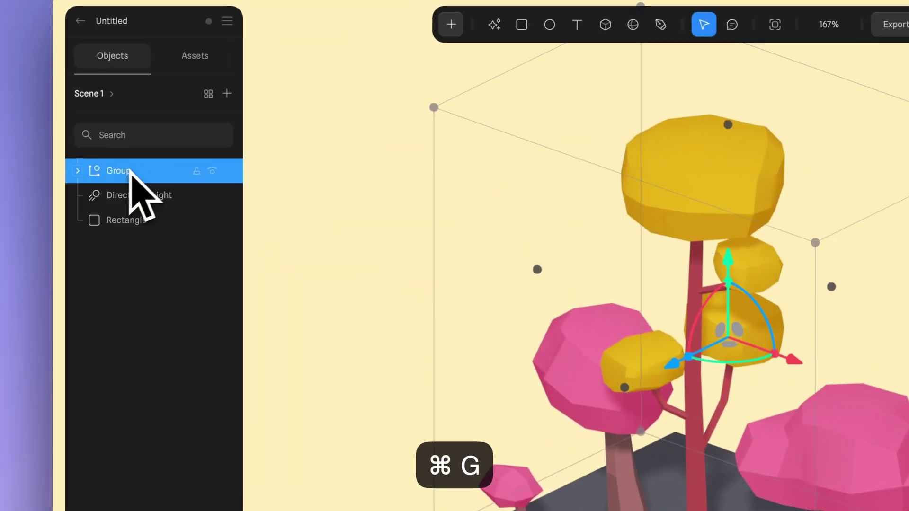
double_click(130, 173)
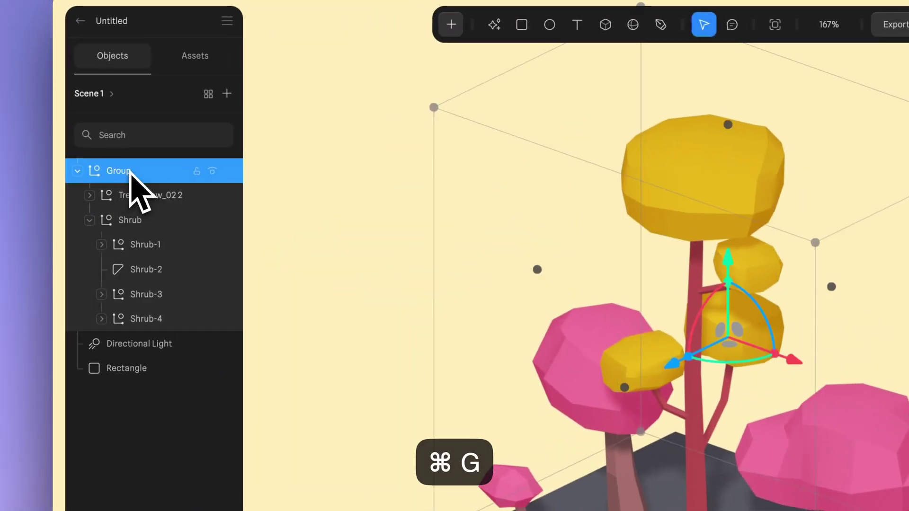
Rename the new group as Trees, lock it and collapse it in the object list.
type("Trees")
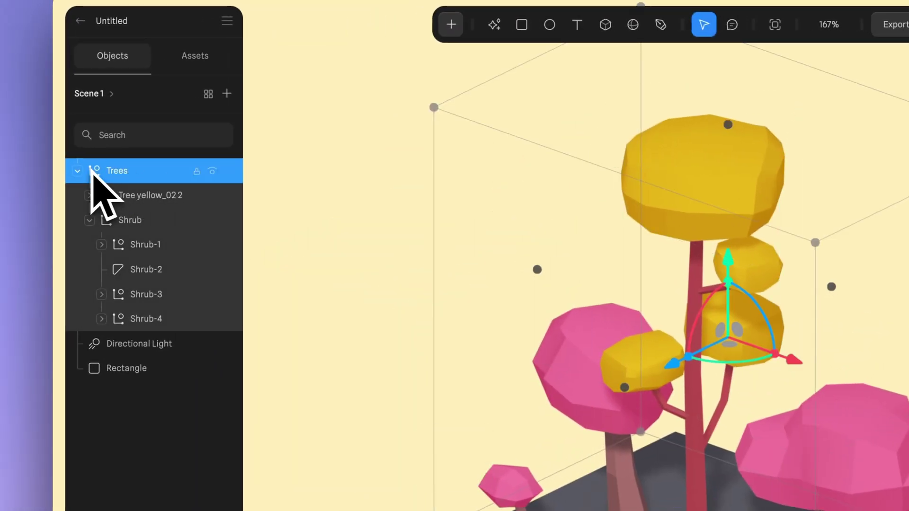
left_click(78, 171)
Change the ground rectangle's top Color material layer to Depth and examine the color stops of its ramp.
left_click(151, 221)
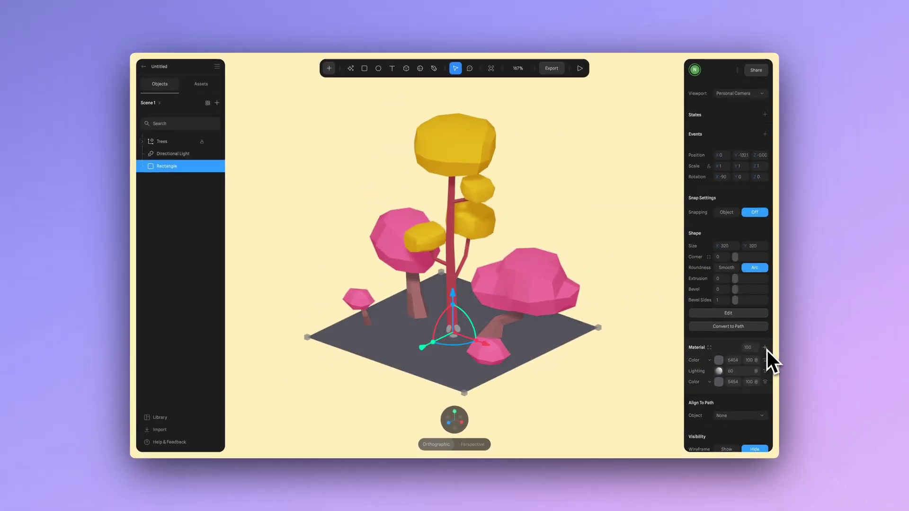
left_click(710, 360)
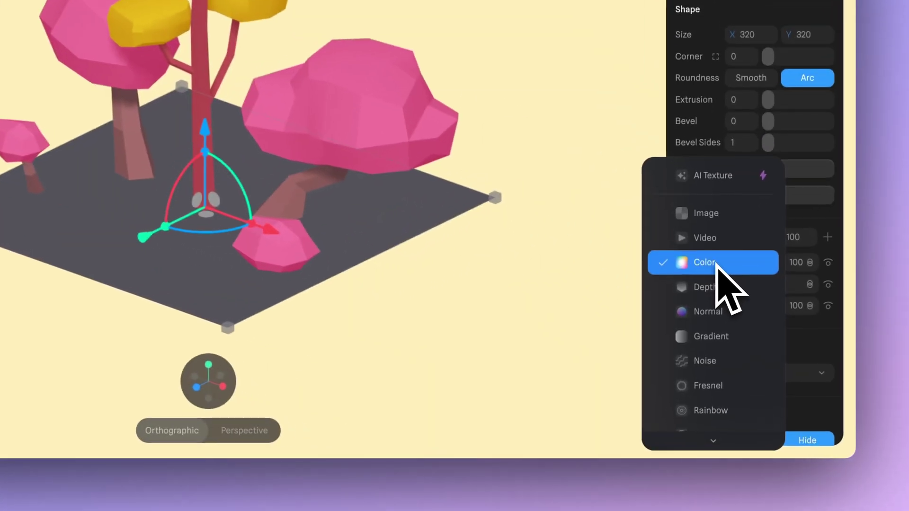
left_click(711, 373)
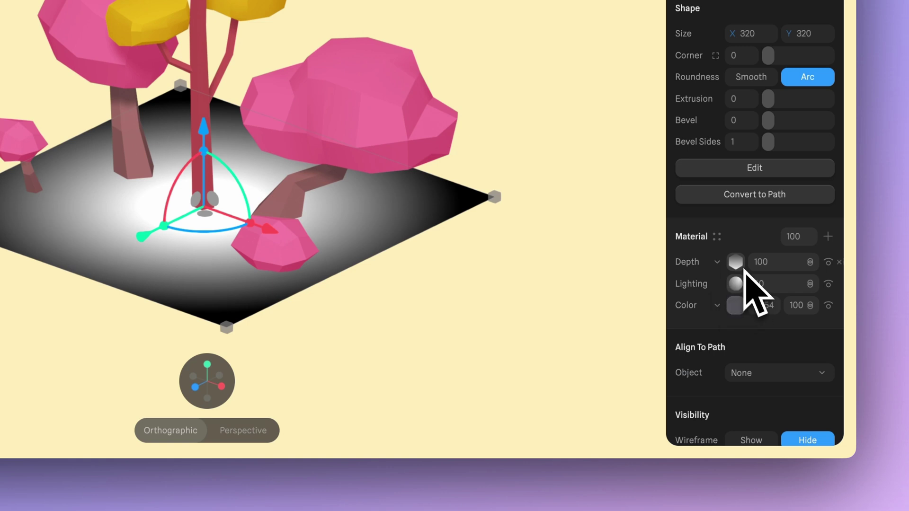
left_click(738, 263)
scroll(739, 262, "down", 2)
left_click(830, 276)
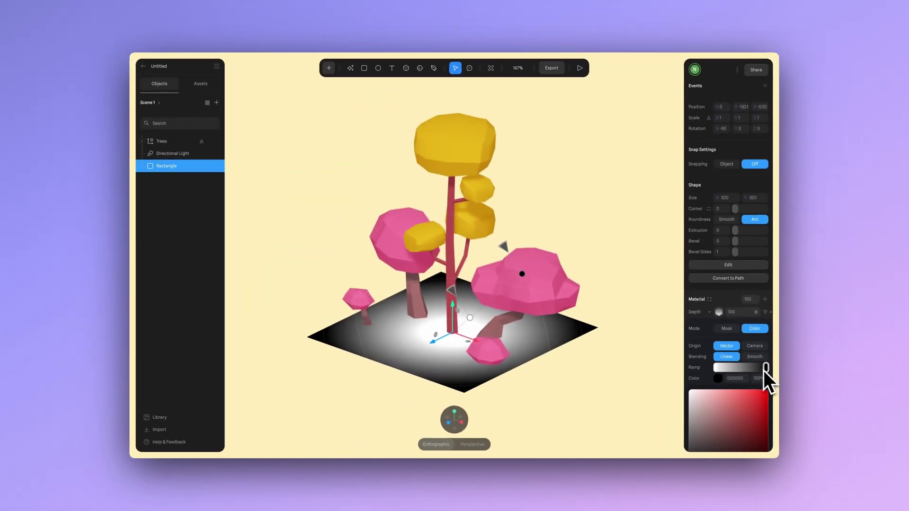
left_click(716, 364)
scroll(719, 326, "up", 2)
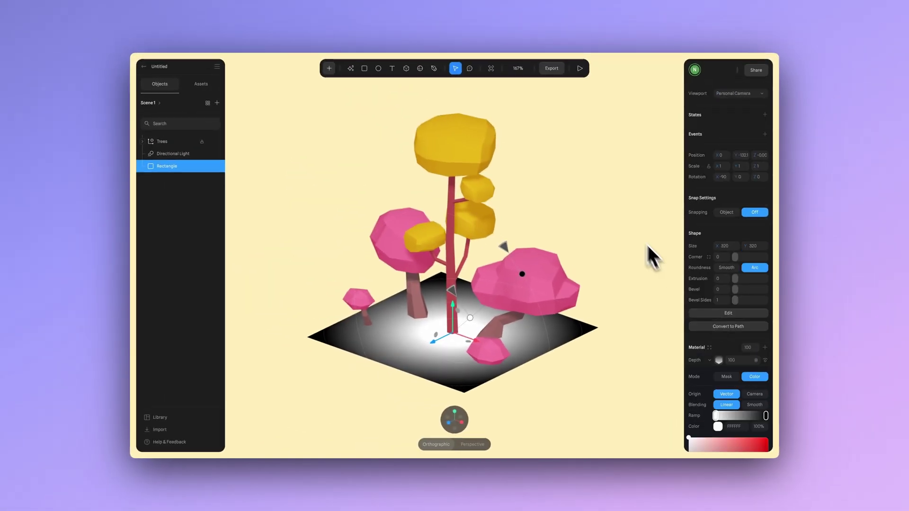
Copy the scene background color FFEFC0 into the ground's depth ramp and make the ramp's center color slightly darker.
left_click(629, 211)
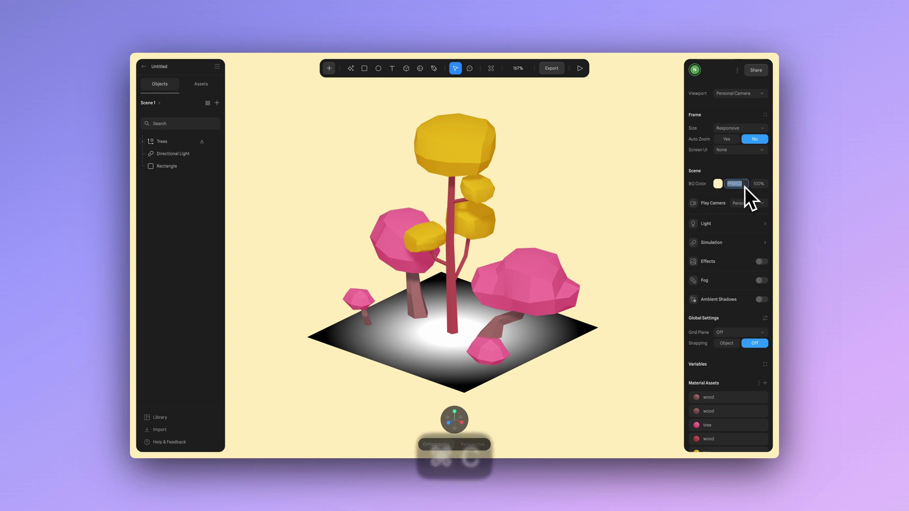
left_click(195, 167)
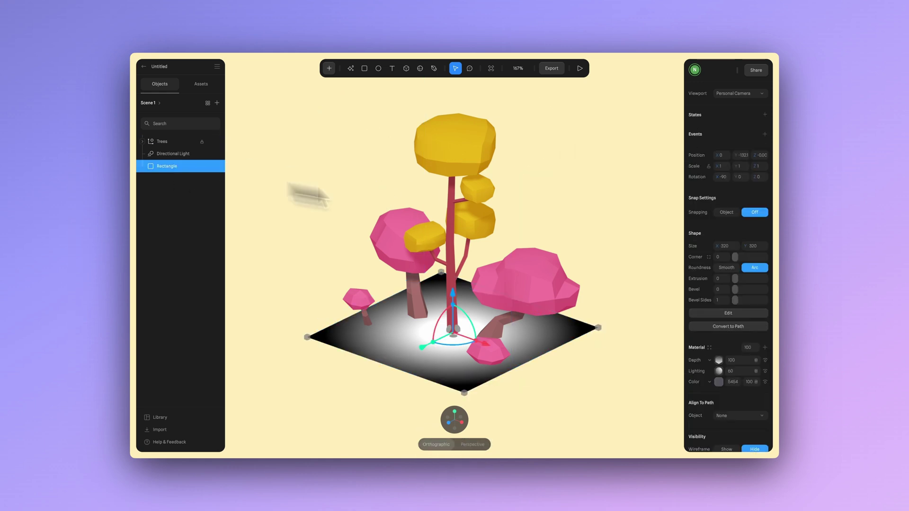
left_click(720, 370)
scroll(721, 363, "down", 2)
left_click(741, 369)
type("FFF7C0")
left_click(766, 357)
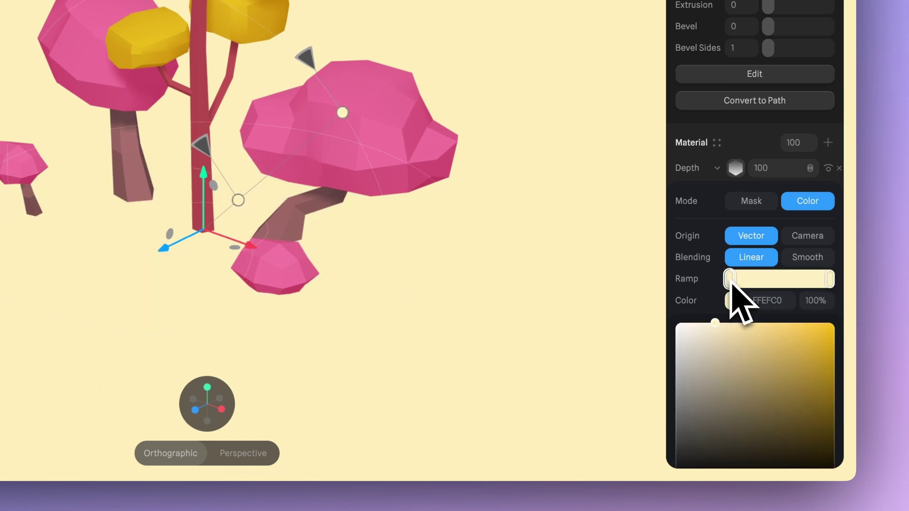
left_click_drag(729, 324, 743, 337)
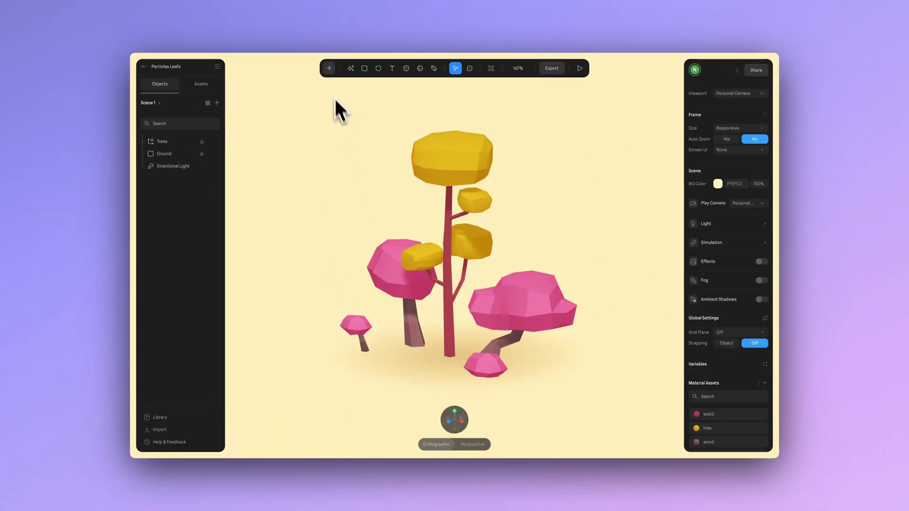
Add a Particle Emitter to the scene and raise it along the yellow tree's trunk.
left_click(329, 69)
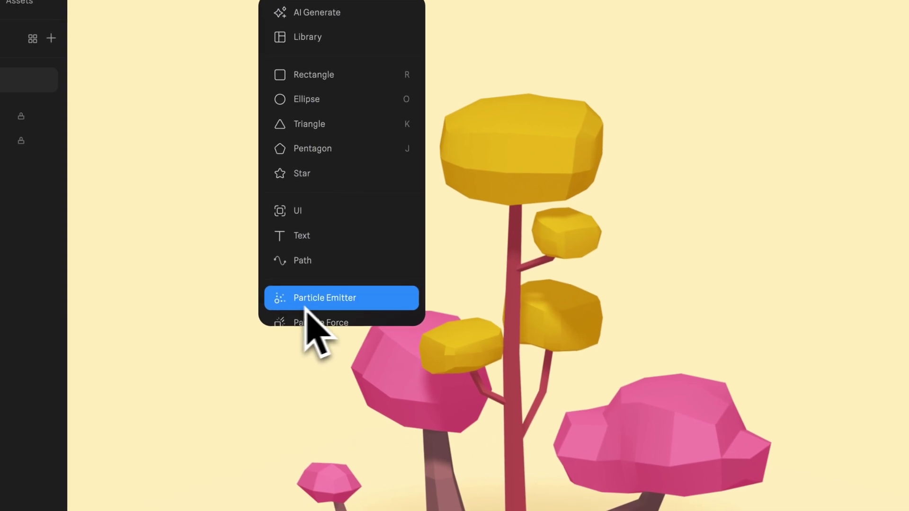
left_click(295, 304)
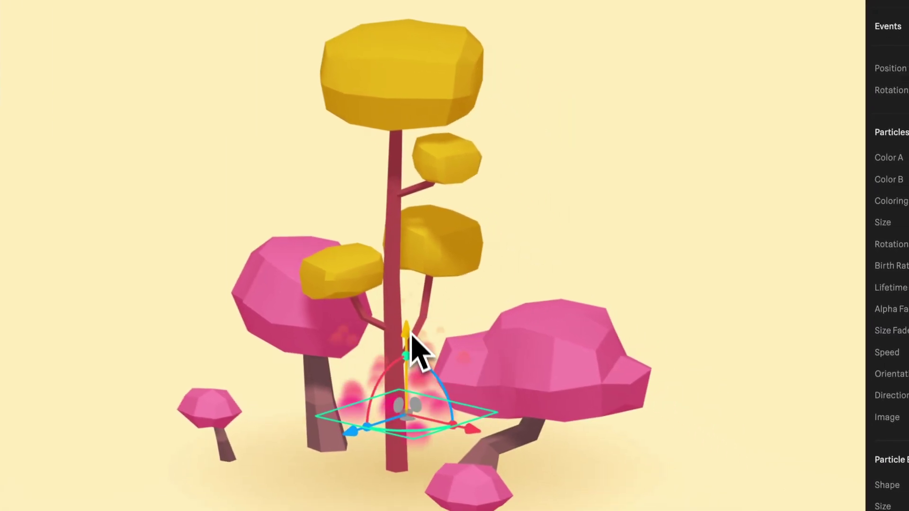
left_click_drag(529, 405, 530, 231)
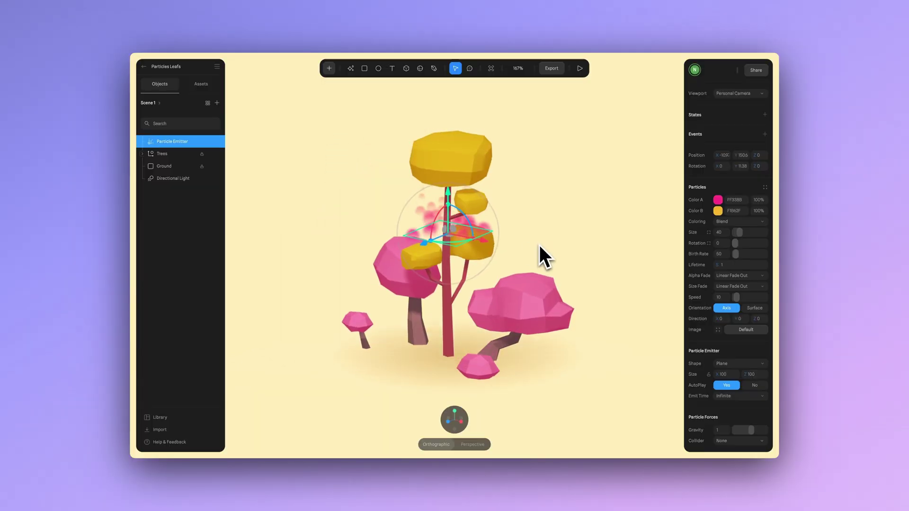
left_click_drag(541, 232, 538, 239, "alt")
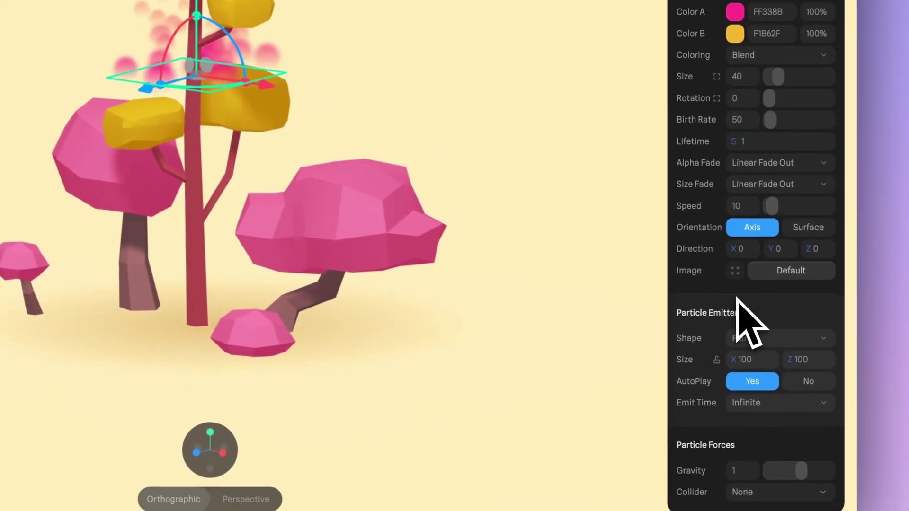
Set the emitter's gravity to -1.32 so the particles fall slowly downward.
scroll(745, 358, "down", 4)
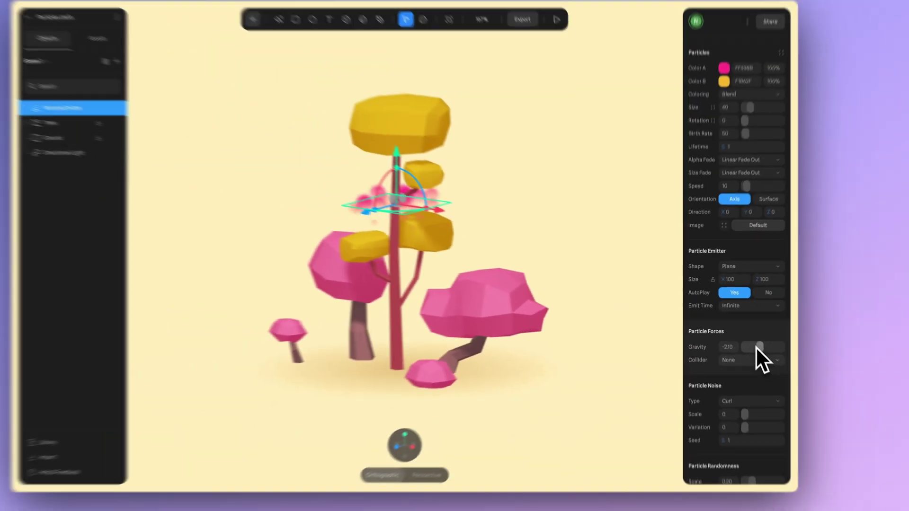
left_click_drag(755, 347, 754, 349)
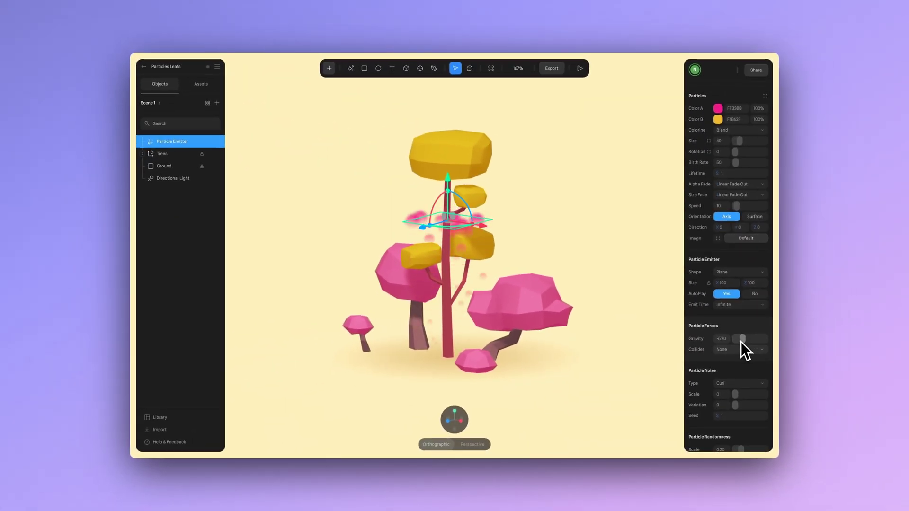
left_click_drag(741, 342, 749, 340)
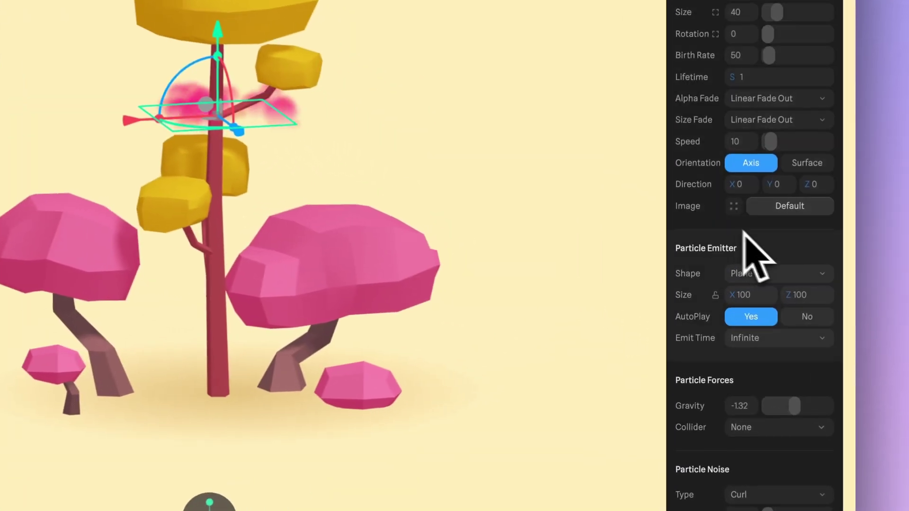
Try several built-in Spline Library images for the particles, including Snow.
left_click(735, 208)
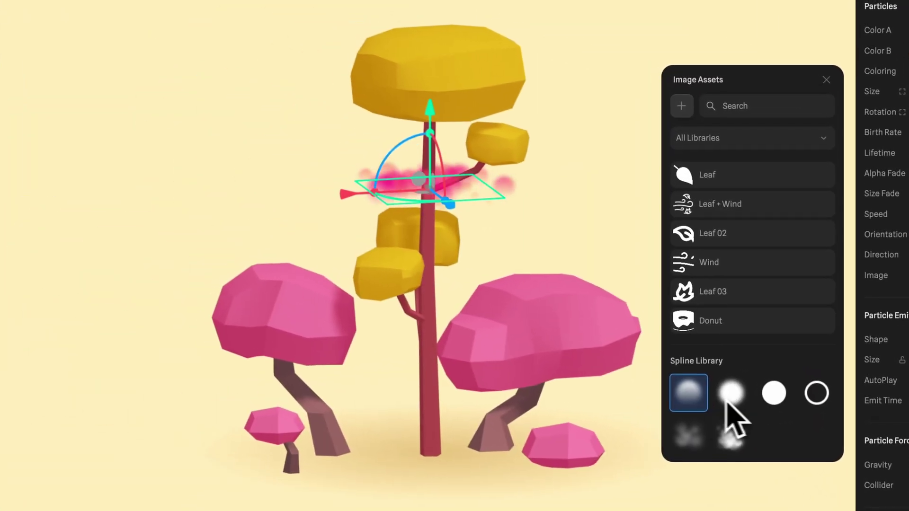
left_click(729, 396)
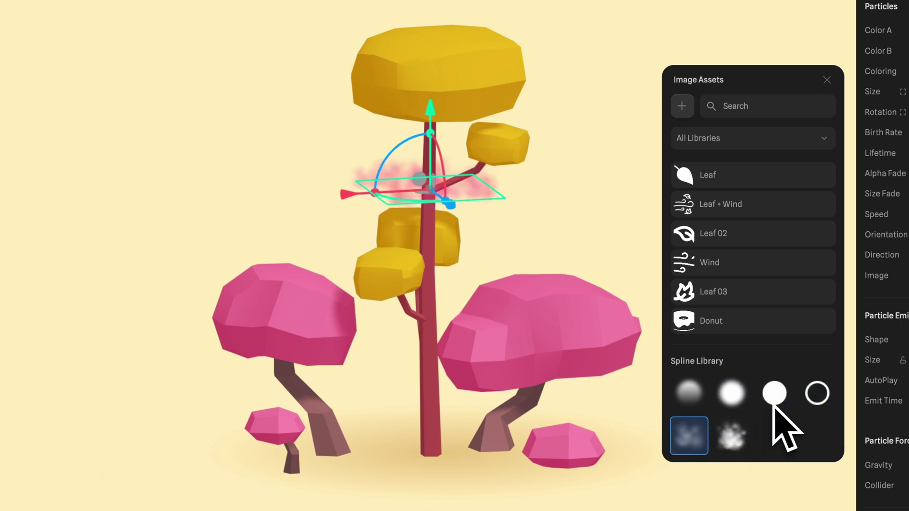
scroll(781, 428, "up", 1)
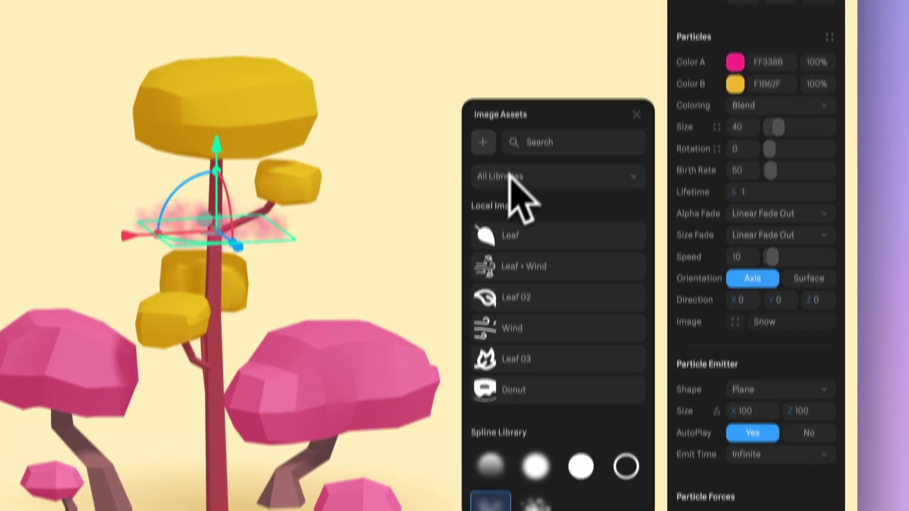
Add a new local image asset, look at its replacement options, and delete it from the image assets.
left_click(482, 156)
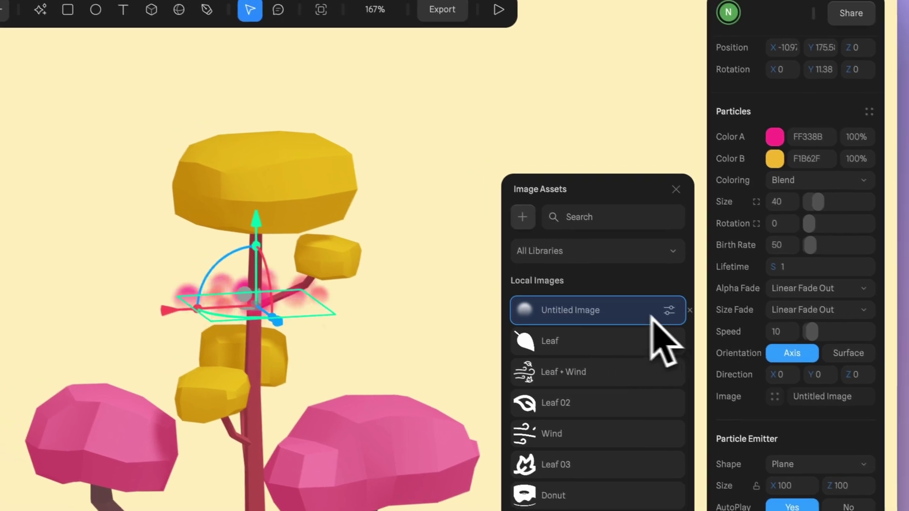
left_click(628, 297)
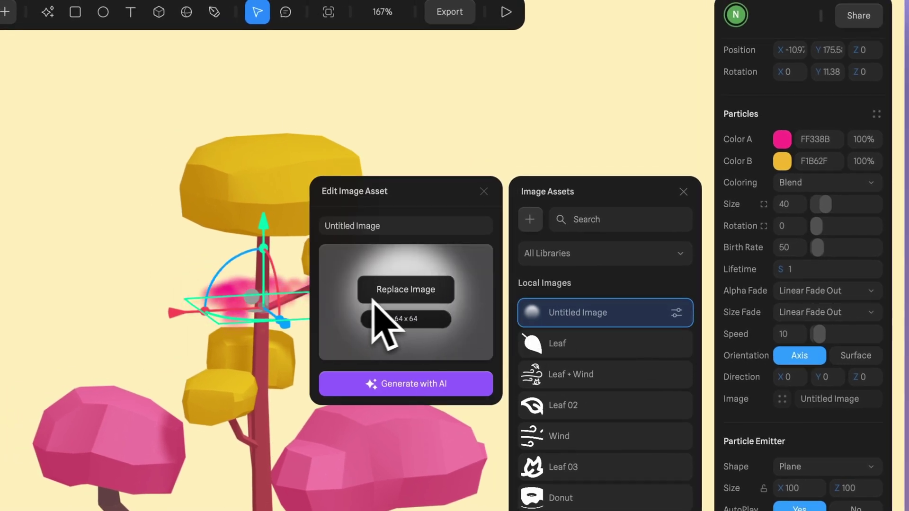
left_click(484, 192)
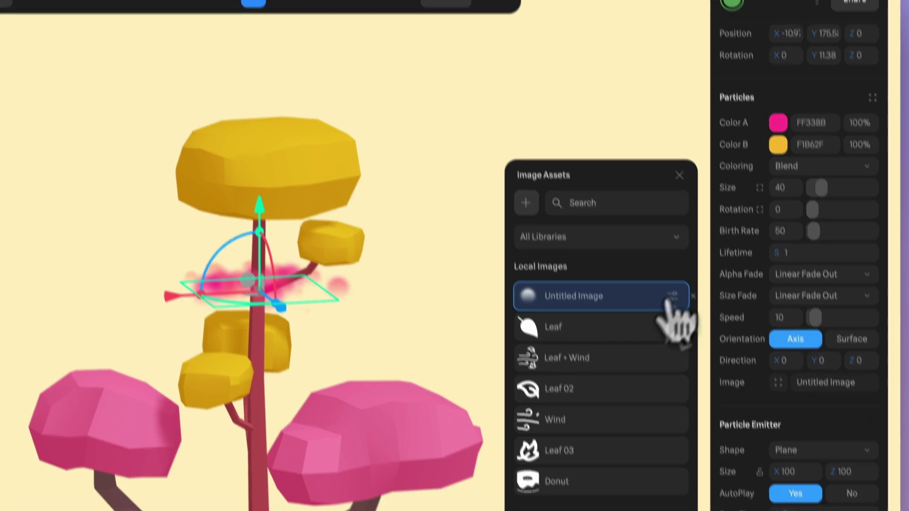
left_click(697, 313)
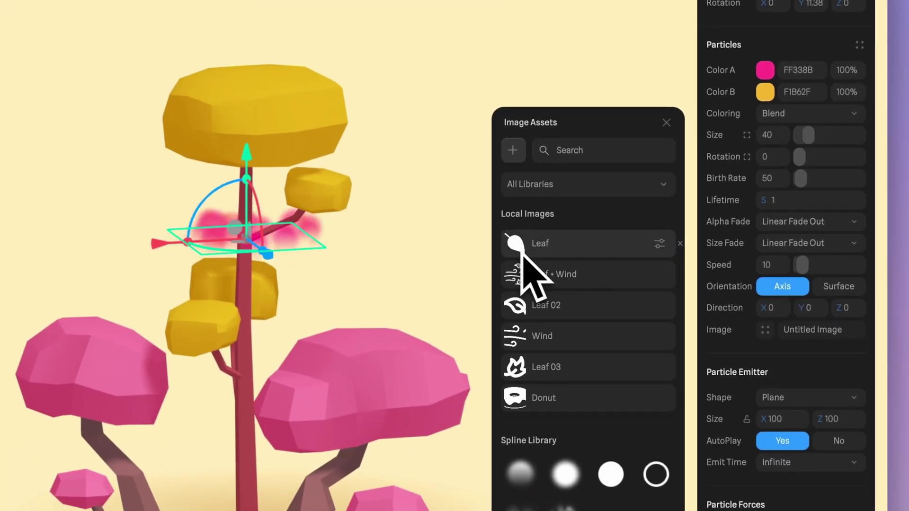
Assign the Leaf image to the particles and move the emitter up beneath the yellow tree's top canopy.
left_click(599, 247)
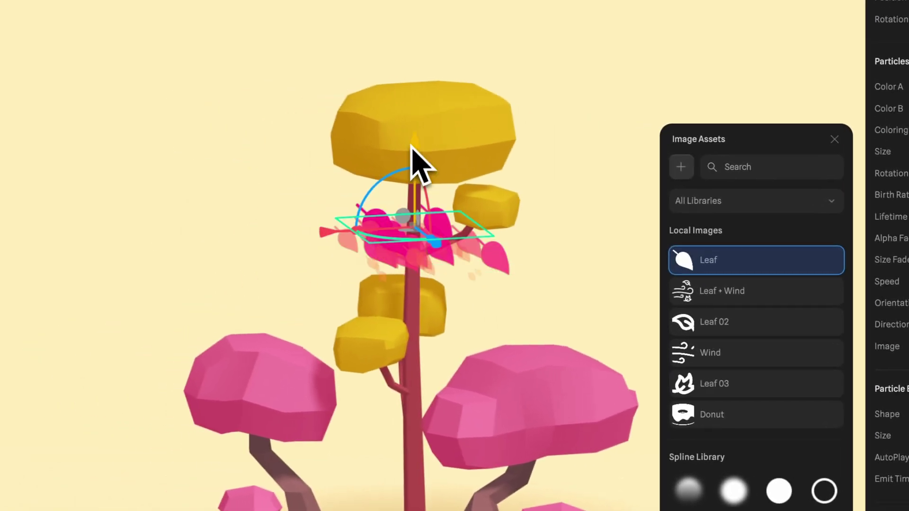
left_click_drag(246, 149, 254, 348)
left_click_drag(425, 362, 431, 171)
left_click(837, 139)
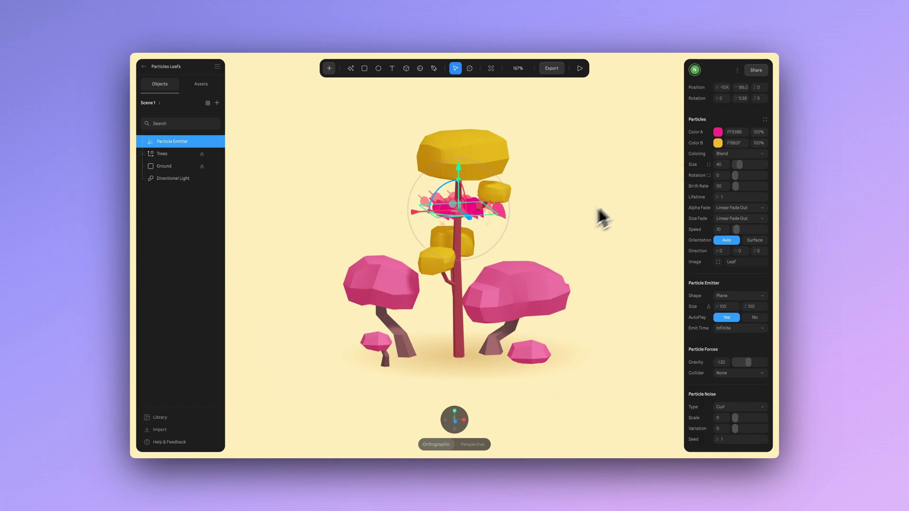
left_click_drag(598, 210, 572, 219)
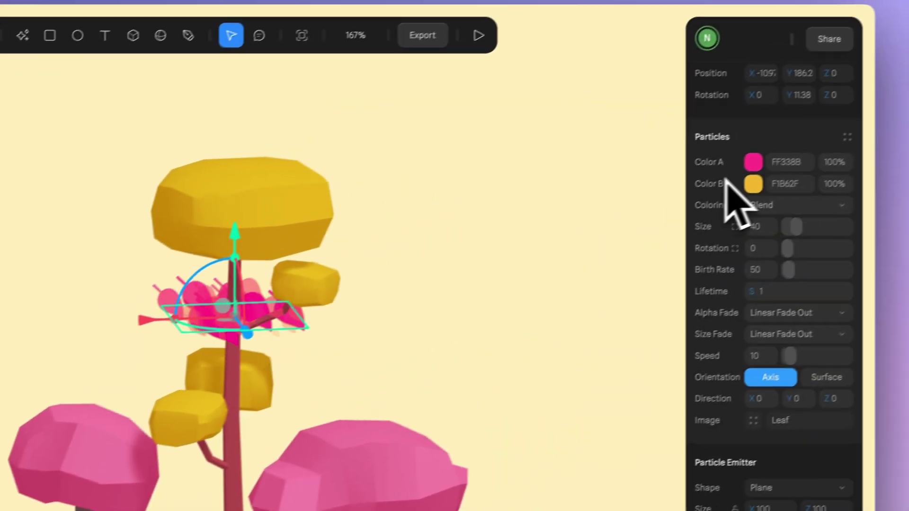
Set the particles' Color A to F4C23A and Color B to DF9E09, and nudge the emitter slightly downward.
left_click(734, 131)
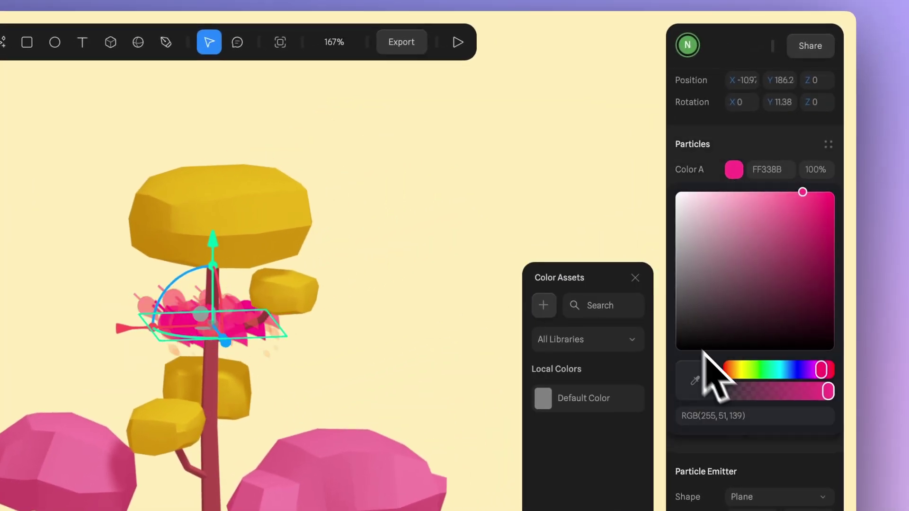
mouse_move(729, 370)
left_mouse_down()
mouse_move(751, 370)
mouse_move(743, 370)
left_mouse_up()
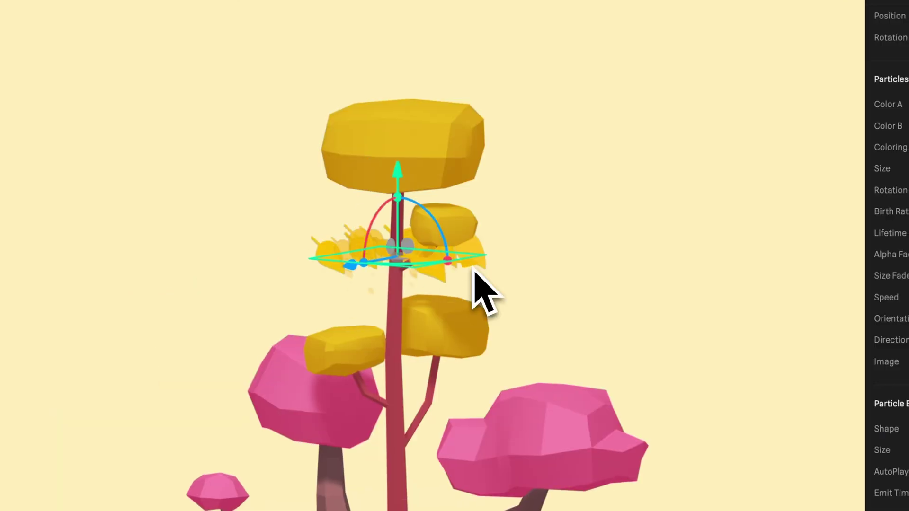
left_click_drag(473, 269, 474, 301)
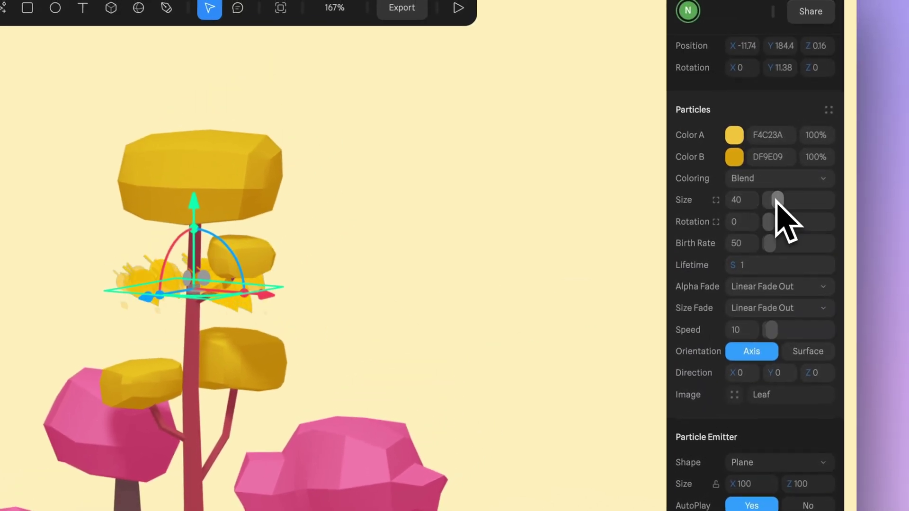
Set the particle size to 21, the birth rate to 2 and the lifetime to 6.40 seconds.
left_click_drag(861, 121, 860, 123)
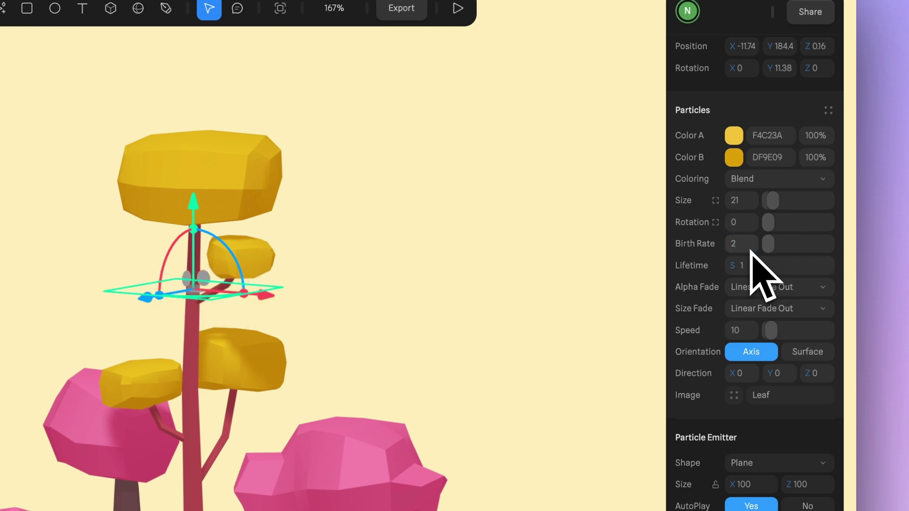
type("2")
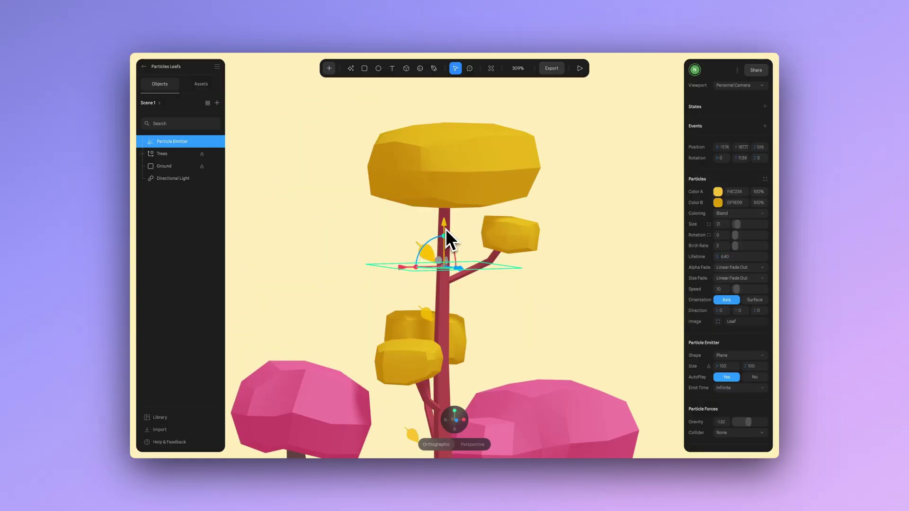
Raise the emitter closer to the yellow tree's top canopy and set the particles' Alpha Fade to Constant.
left_click_drag(447, 189, 406, 259)
left_click_drag(491, 254, 402, 248)
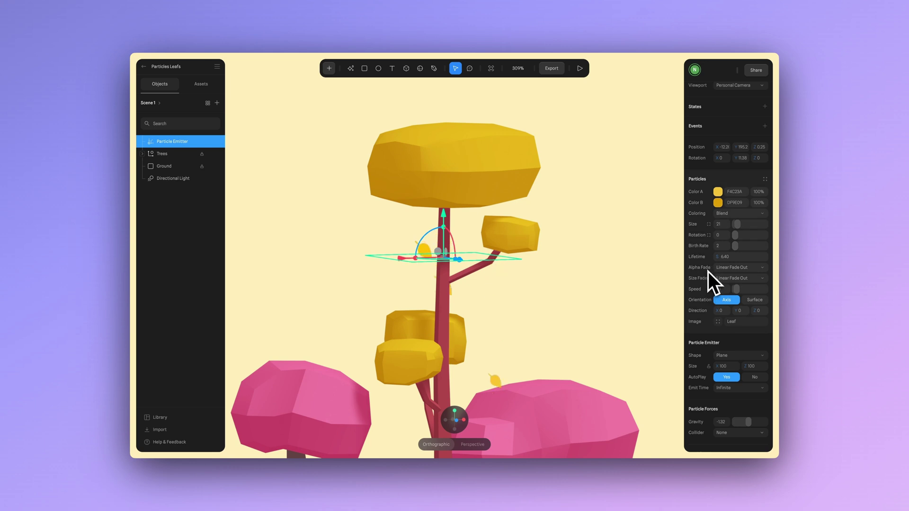
left_click(738, 268)
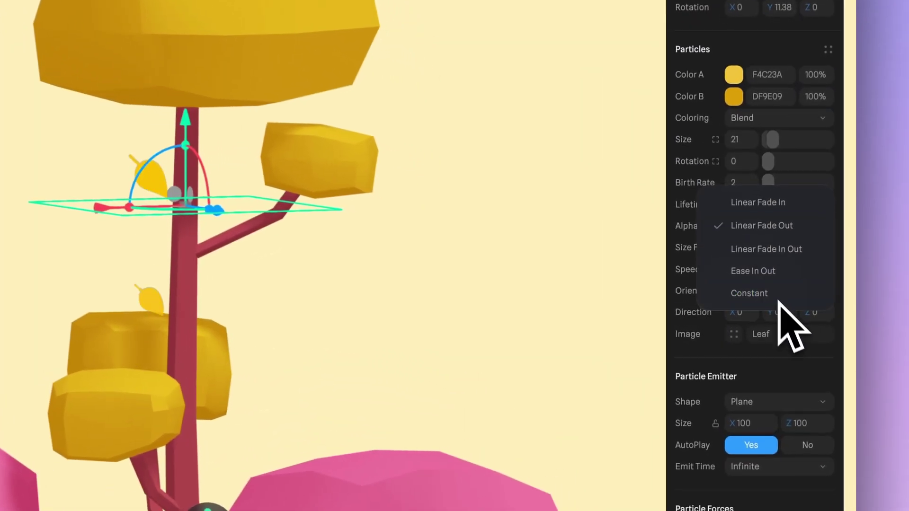
left_click(737, 299)
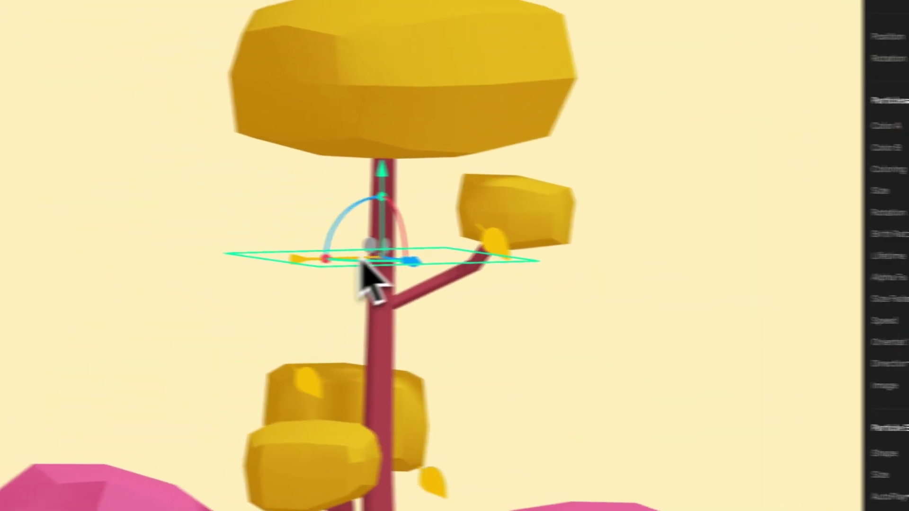
Enlarge the emitter plane to 127 by 168 beneath the yellow tree's top canopy and set the particle noise type to Fbm.
left_click_drag(103, 209, 0, 211)
left_click_drag(277, 266, 322, 277)
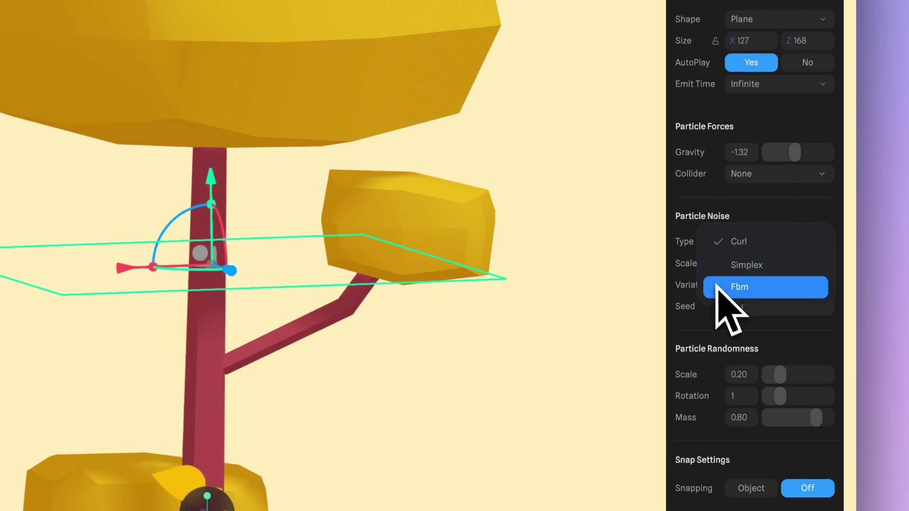
left_click(795, 288)
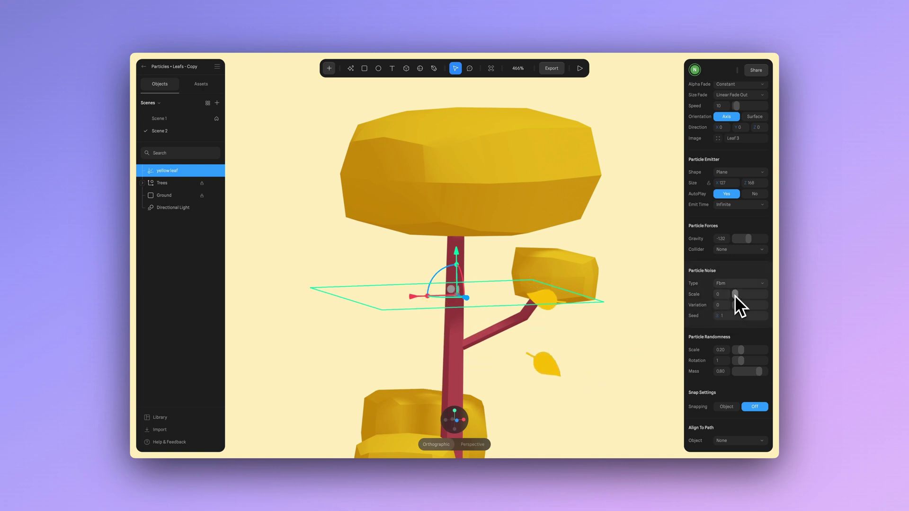
Set the particle noise scale to 0.44 and its variation to 0.32.
mouse_move(740, 295)
left_mouse_down()
mouse_move(753, 297)
mouse_move(740, 299)
left_mouse_up()
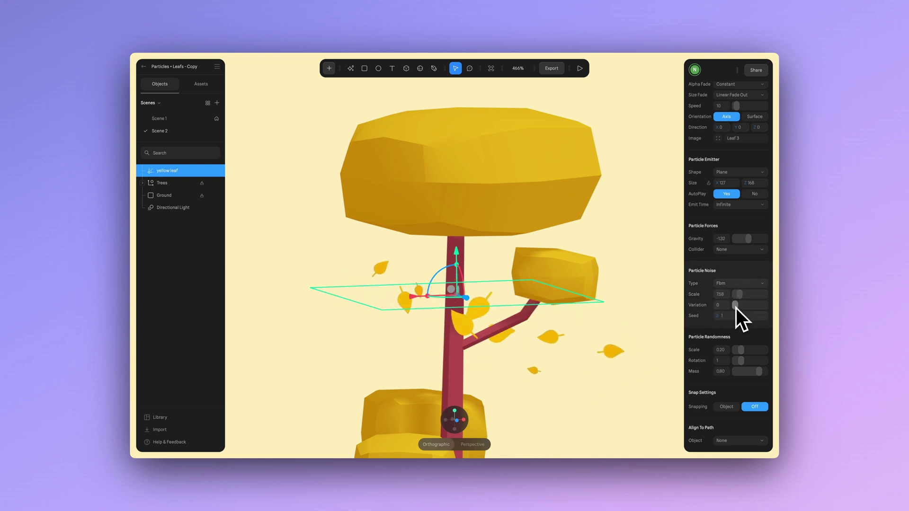
left_click_drag(736, 307, 741, 307)
left_click(723, 297)
type("0")
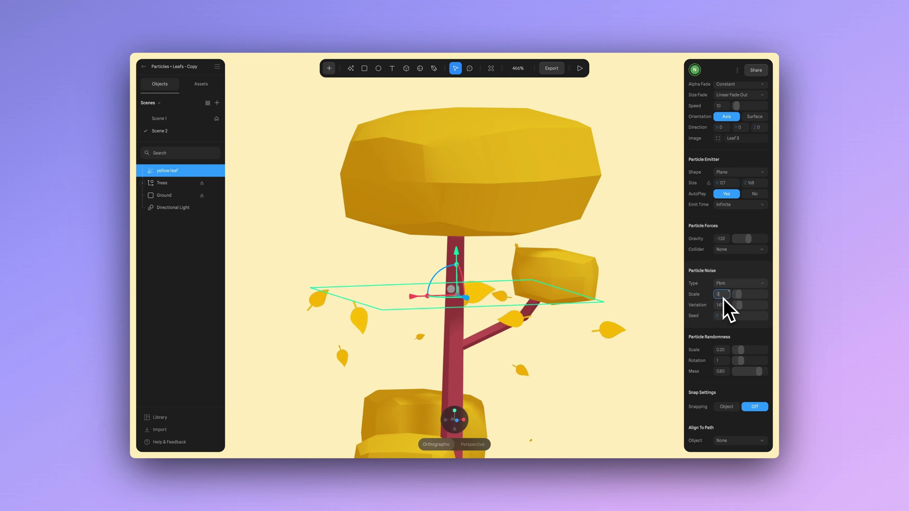
type(".44")
key("Return")
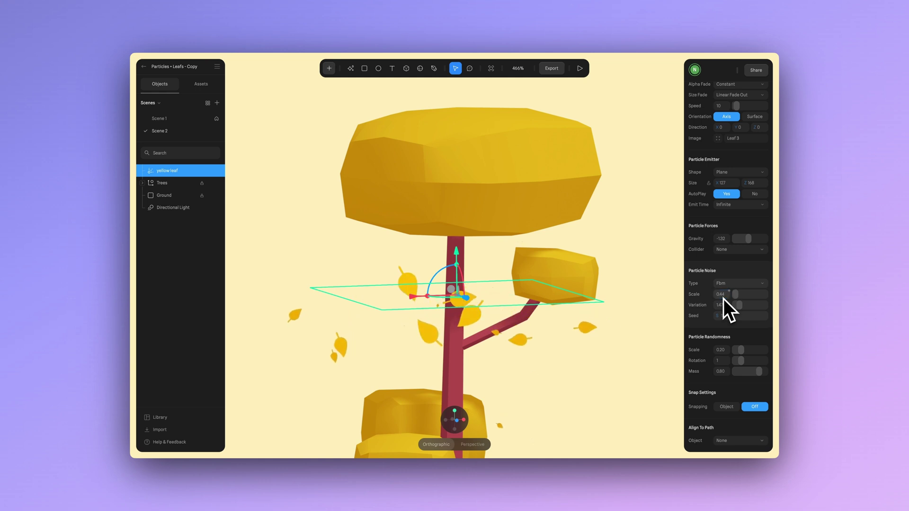
left_click(722, 307)
type("0.32")
key("Return")
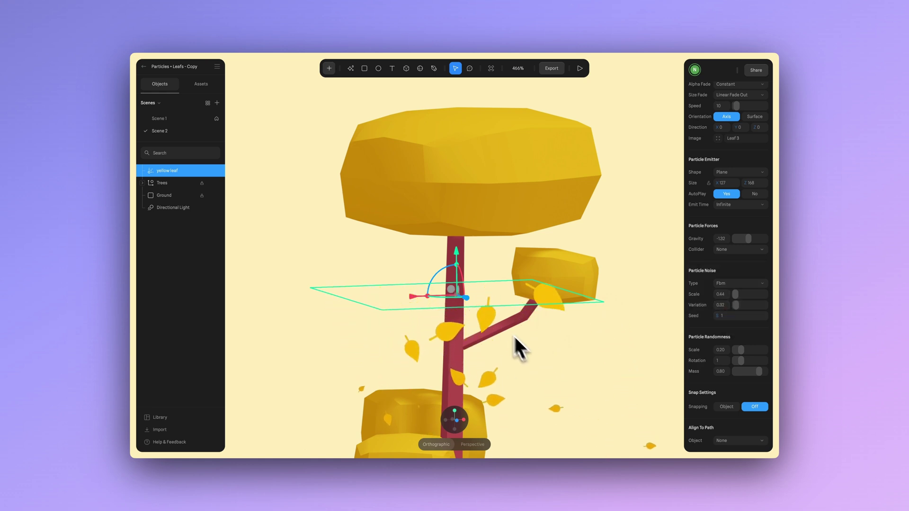
Raise the emitter to just below the yellow tree's top canopy and set the particle speed to 45.
left_click_drag(457, 222, 458, 218)
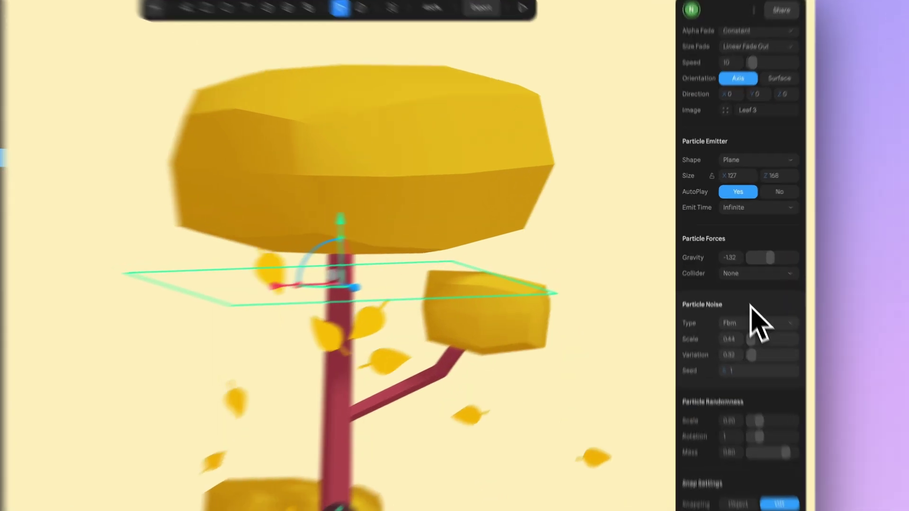
scroll(735, 271, "up", 2)
scroll(769, 332, "up", 4)
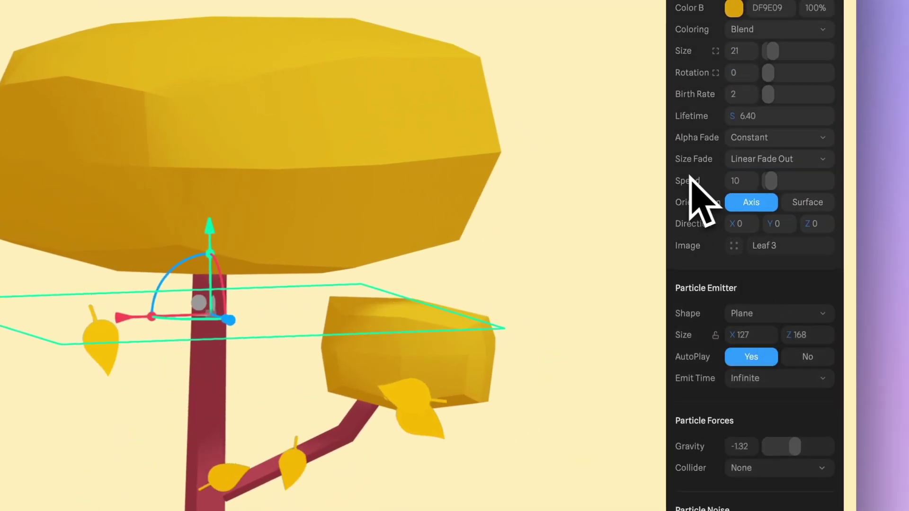
left_click(742, 184)
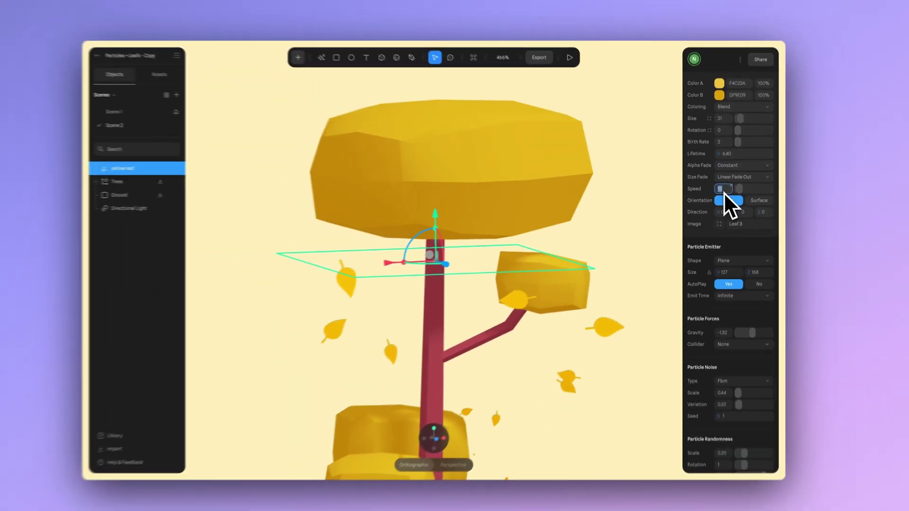
type("45")
left_click(722, 198)
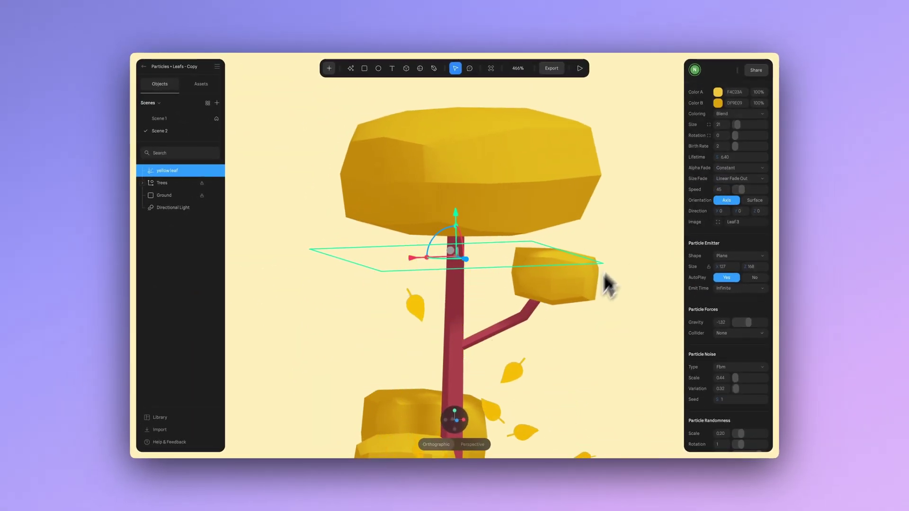
Center the emitter on the yellow tree's trunk beneath the top canopy and lower it slightly.
left_click_drag(621, 370, 579, 365, "alt")
right_click_drag(578, 366, 426, 325)
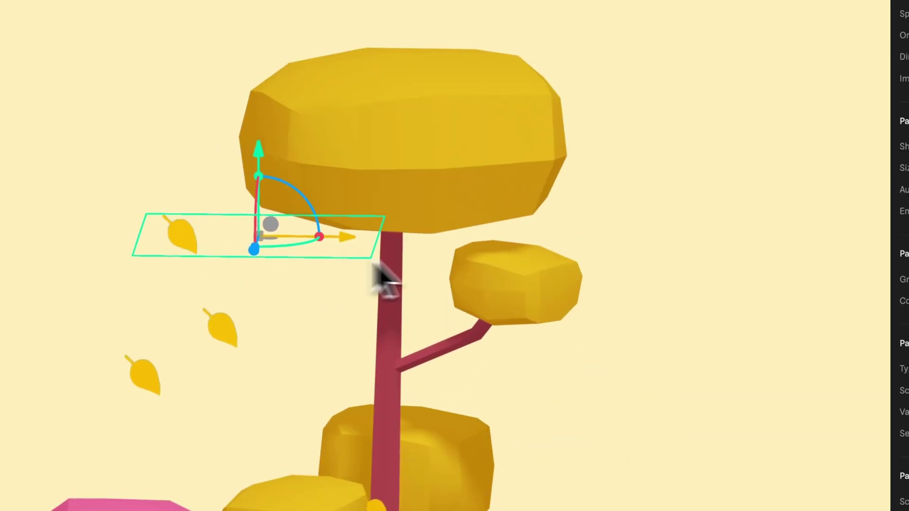
left_click_drag(351, 239, 467, 282)
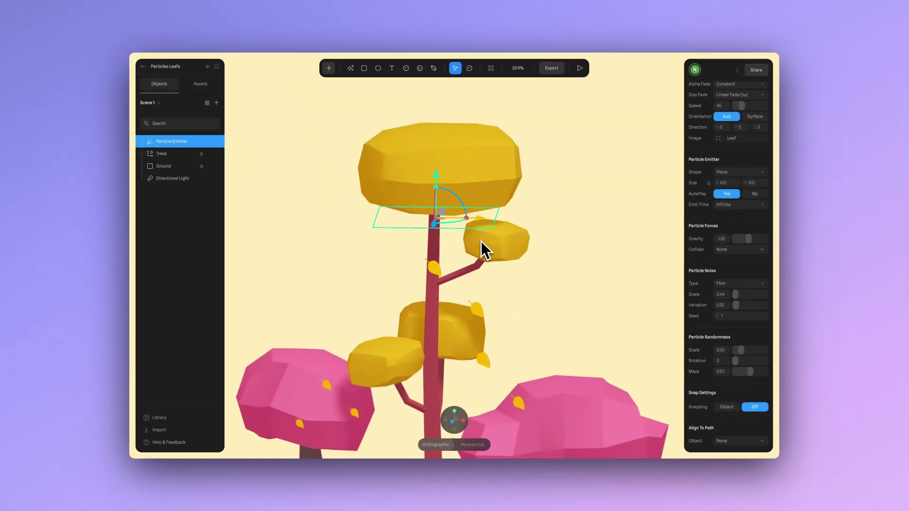
mouse_move(435, 175)
left_mouse_down()
mouse_move(450, 268)
mouse_move(438, 190)
left_mouse_up()
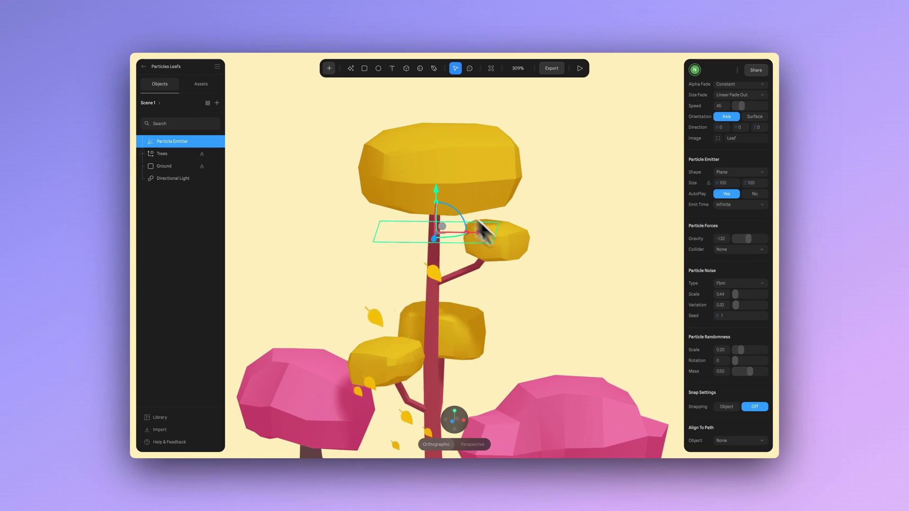
Set the particle randomness scale to 0.50 and rotation to 0.35, and nudge the emitter slightly downward.
right_click_drag(497, 240, 558, 281)
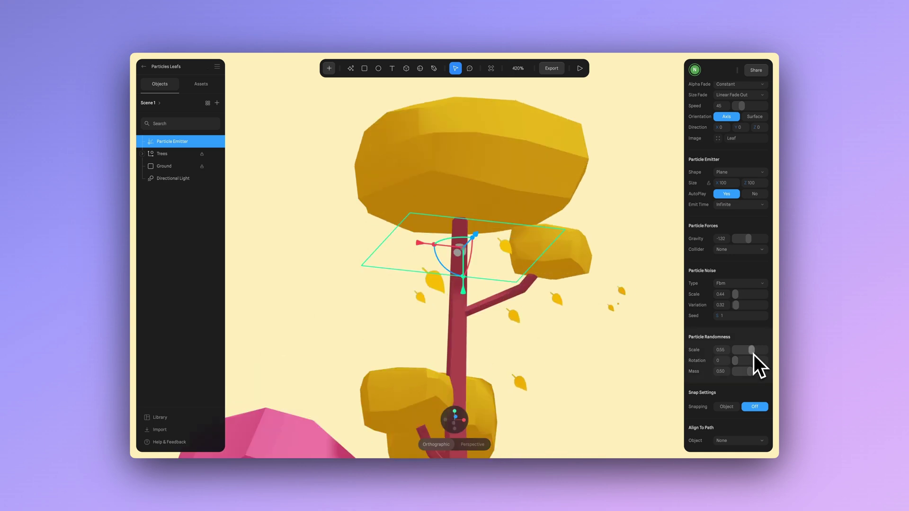
left_click_drag(754, 354, 749, 351)
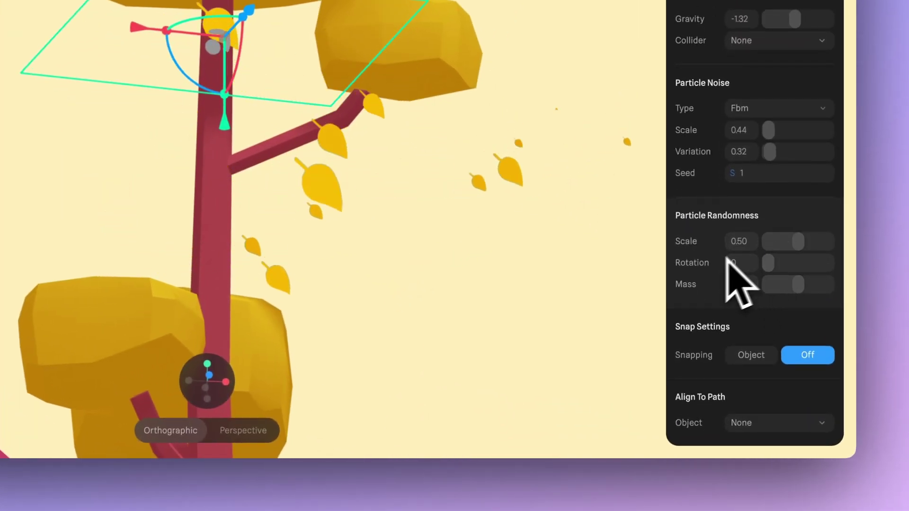
mouse_move(768, 263)
left_mouse_down()
mouse_move(785, 268)
mouse_move(777, 269)
left_mouse_up()
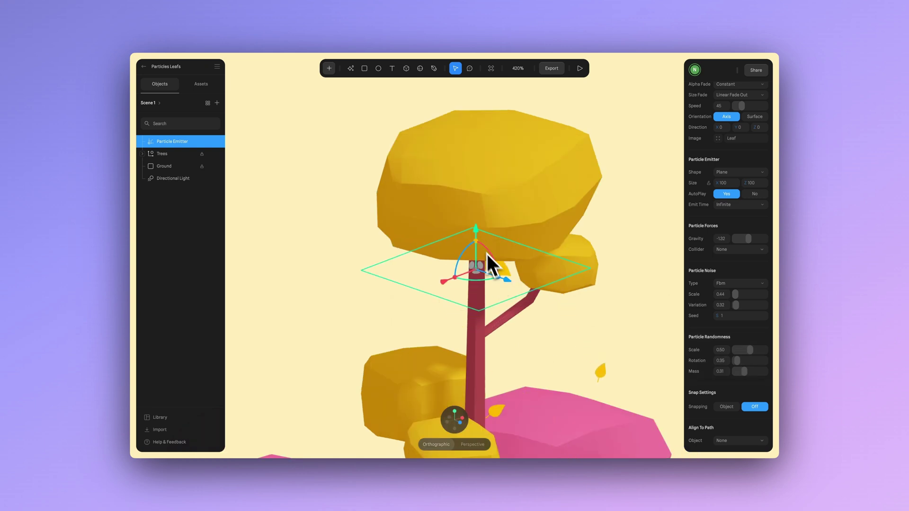
left_click_drag(477, 248, 478, 256)
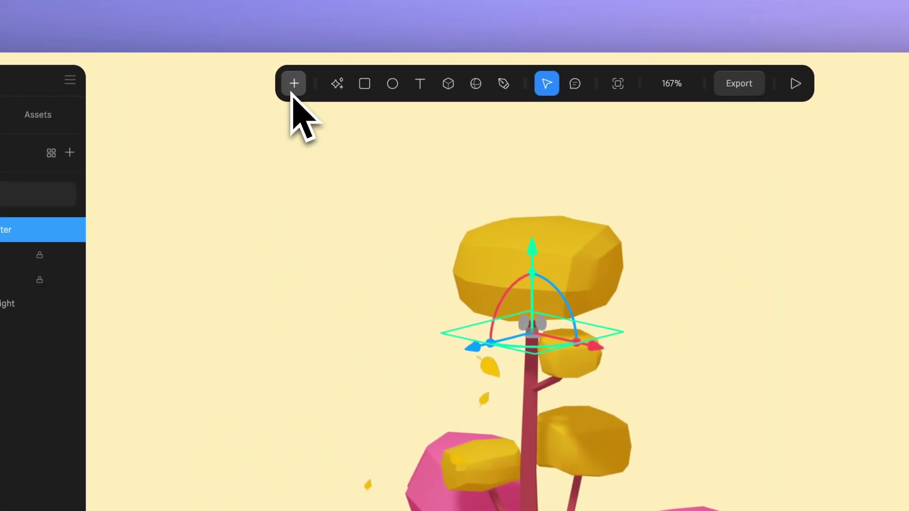
Add a Particle Force to the scene and shift it slightly along the X axis at the yellow tree's base.
left_click(292, 90)
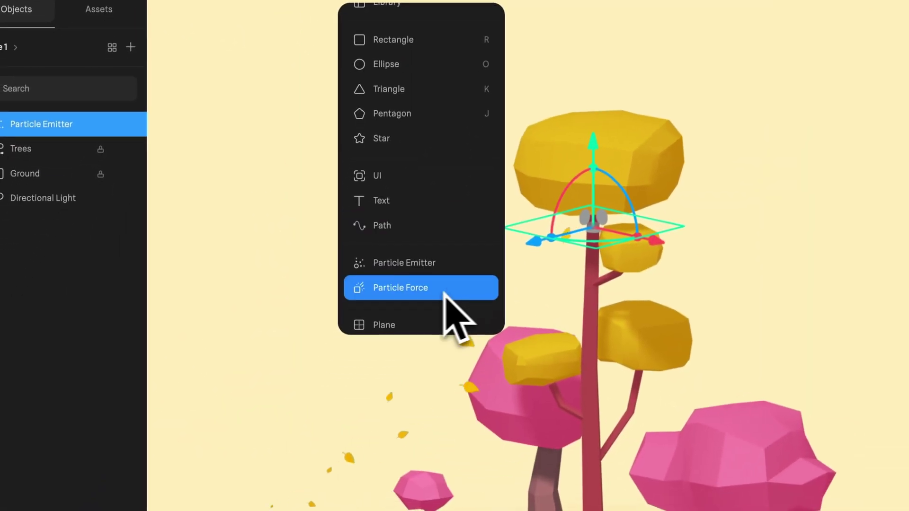
left_click(411, 295)
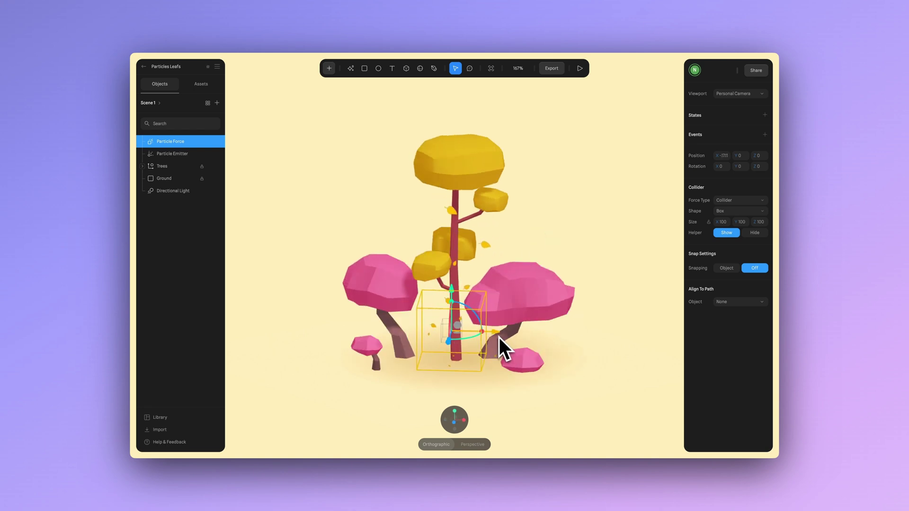
left_click_drag(499, 337, 501, 337)
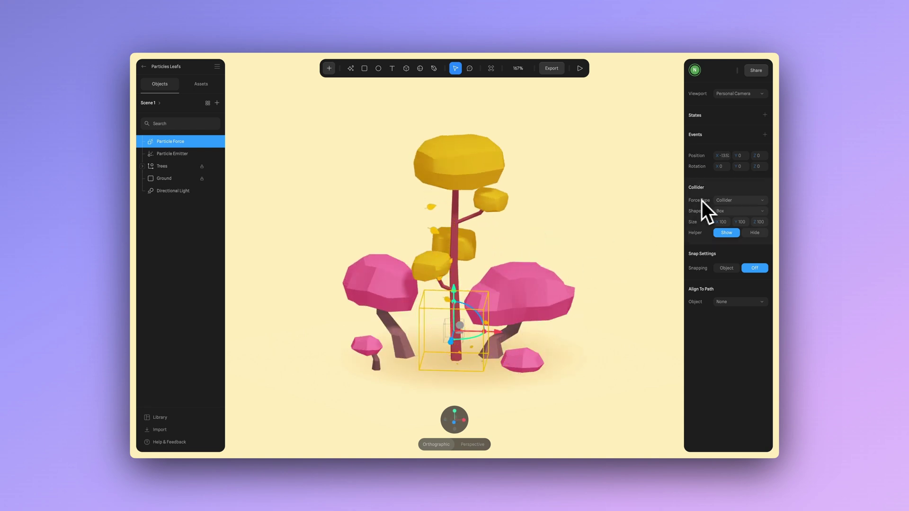
Change the force type to Attractor, place it beside the yellow tree's upper canopy and set its intensity to 1.85.
left_click(737, 203)
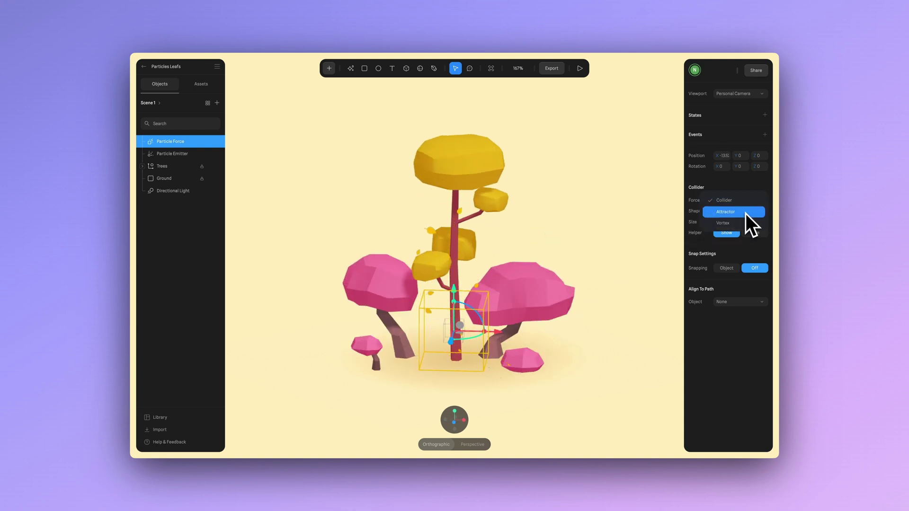
left_click(718, 214)
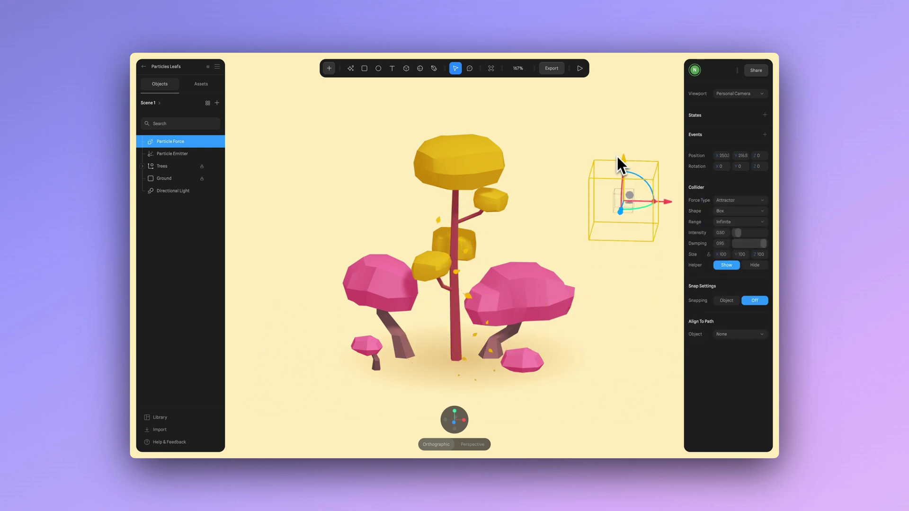
left_click_drag(618, 156, 616, 153)
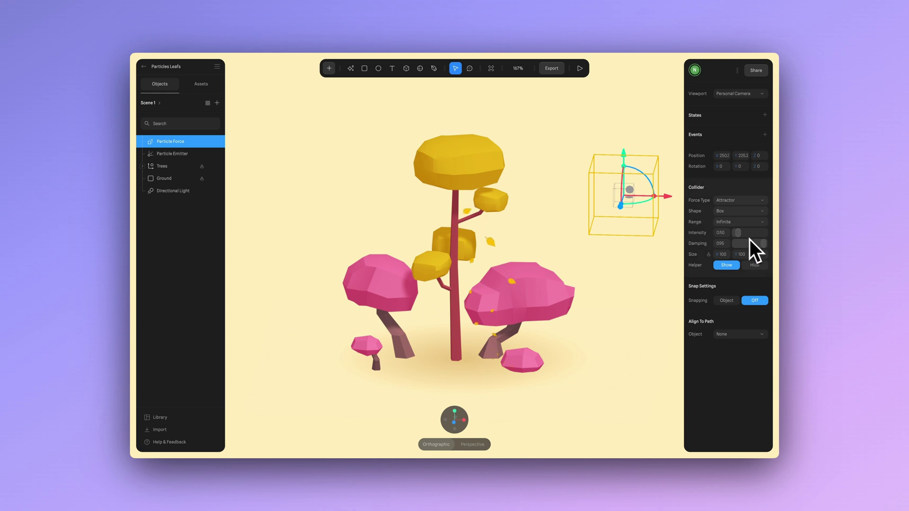
left_click_drag(738, 233, 755, 236)
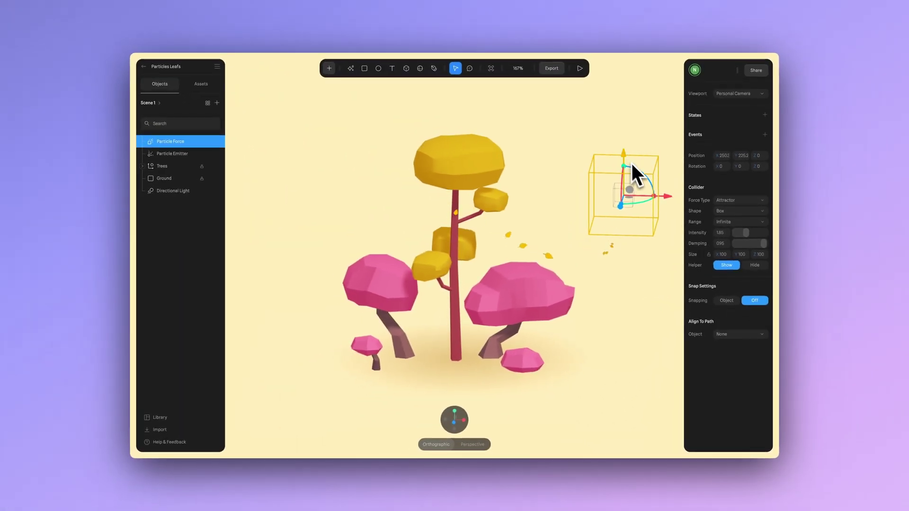
Move the attractor down to the base of the yellow tree's trunk and change its shape to Sphere.
left_click_drag(631, 161, 630, 272)
left_click_drag(669, 297, 0, 296)
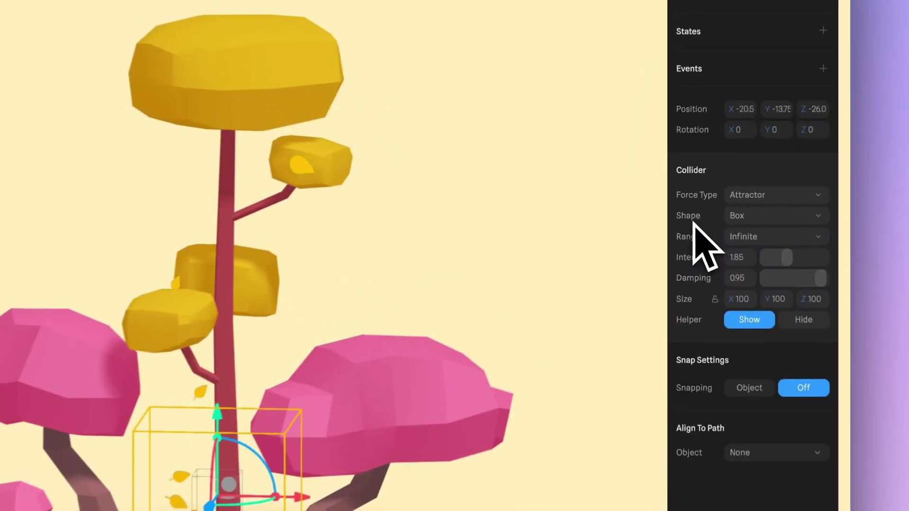
left_click(786, 219)
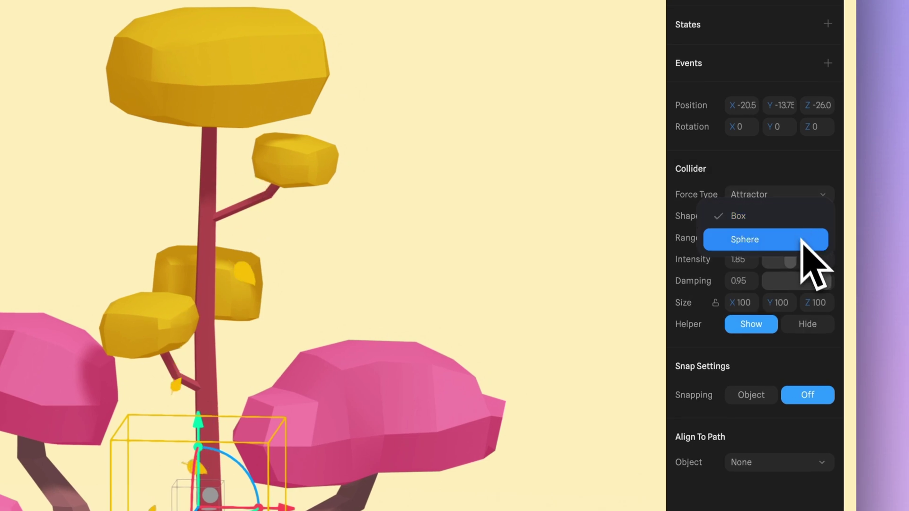
left_click(777, 242)
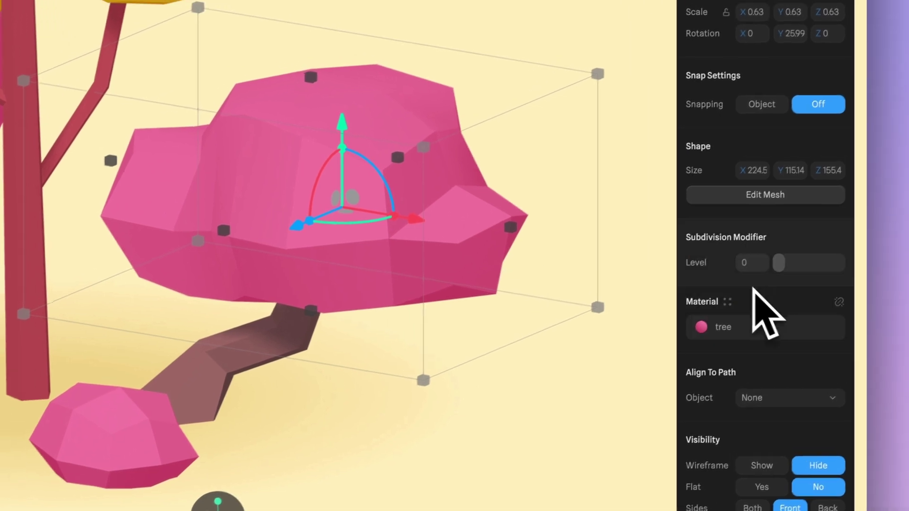
Set the subdivision level of the large pink canopy beside the yellow tree to 3 to smooth its edges.
left_click(783, 246)
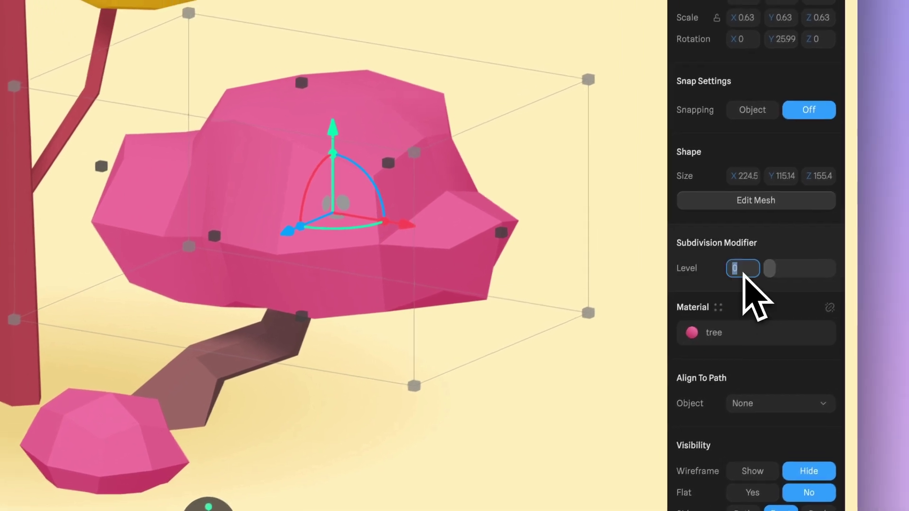
type("3")
key("Return")
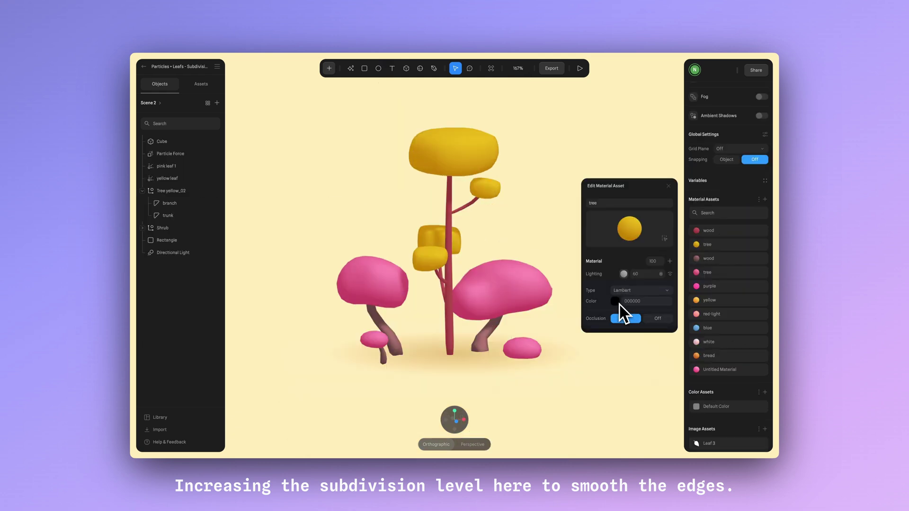
Replace the black Lambert lighting color of the yellow tree material with a lighter color.
left_click(615, 302)
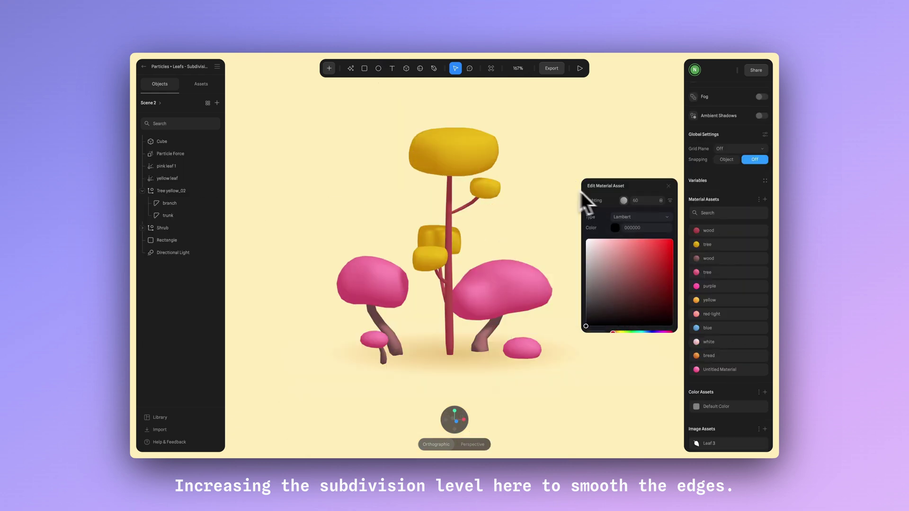
left_click(637, 254)
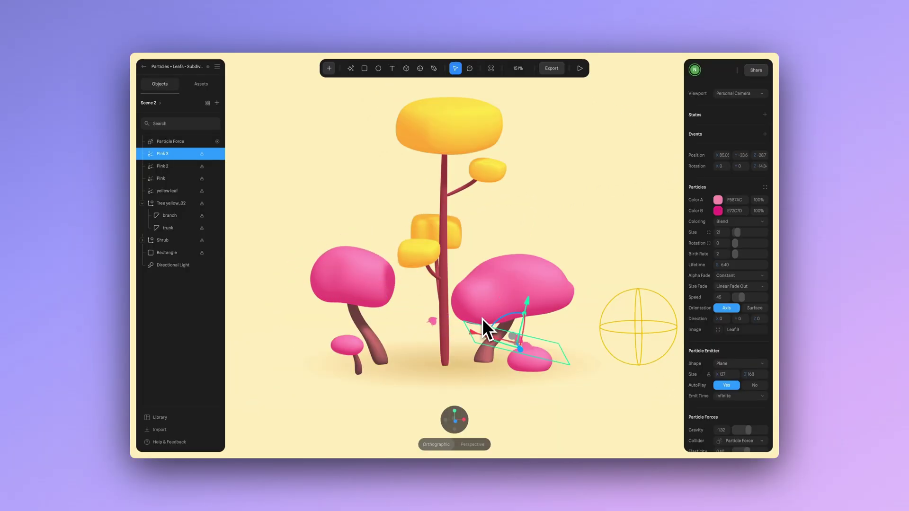
Place the Pink 3 emitter beneath the larger pink canopy and set the Pink 2 emitter's lifetime to 3 seconds.
left_click_drag(598, 250, 466, 344, "alt")
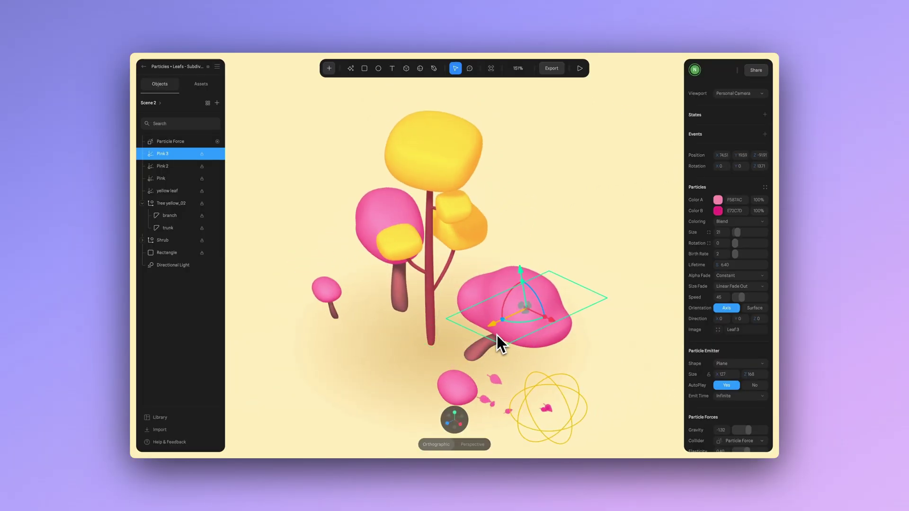
left_click_drag(399, 352, 442, 337, "alt")
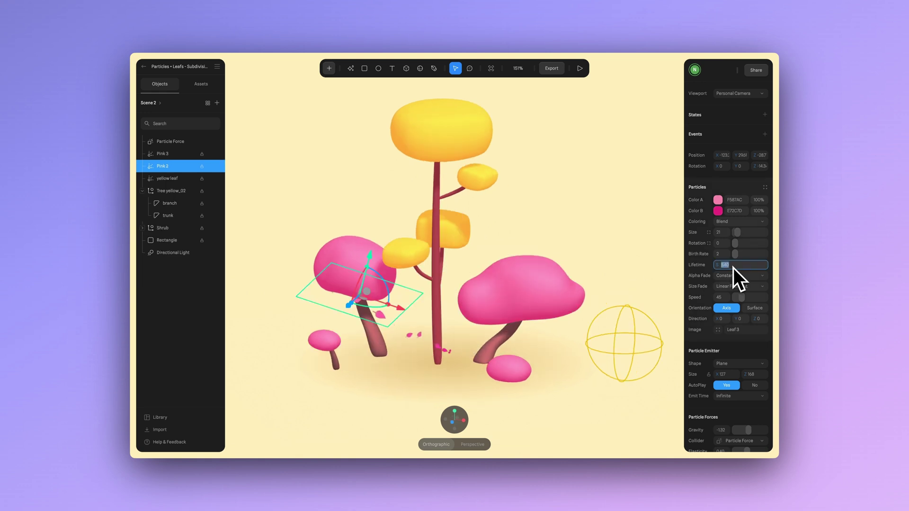
type("3")
key("Return")
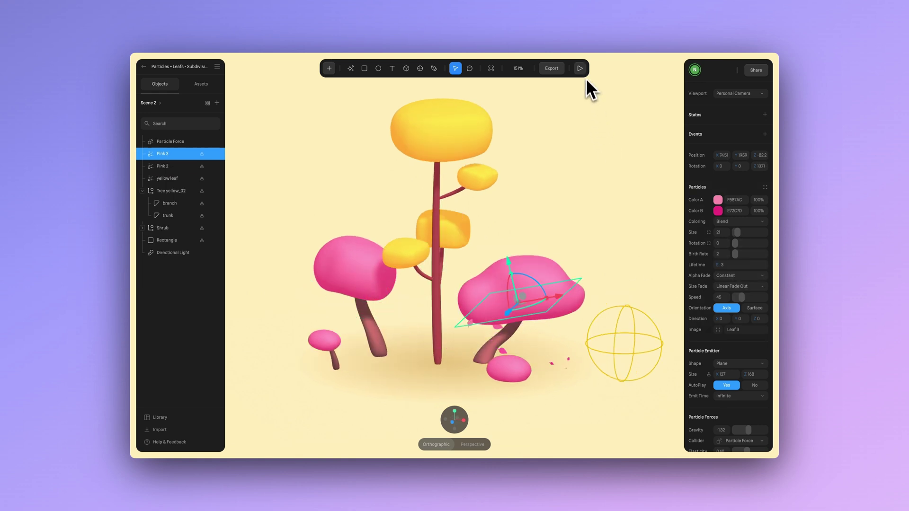
Play the scene to preview the yellow and pink leaves falling toward the attractor.
left_click(580, 69)
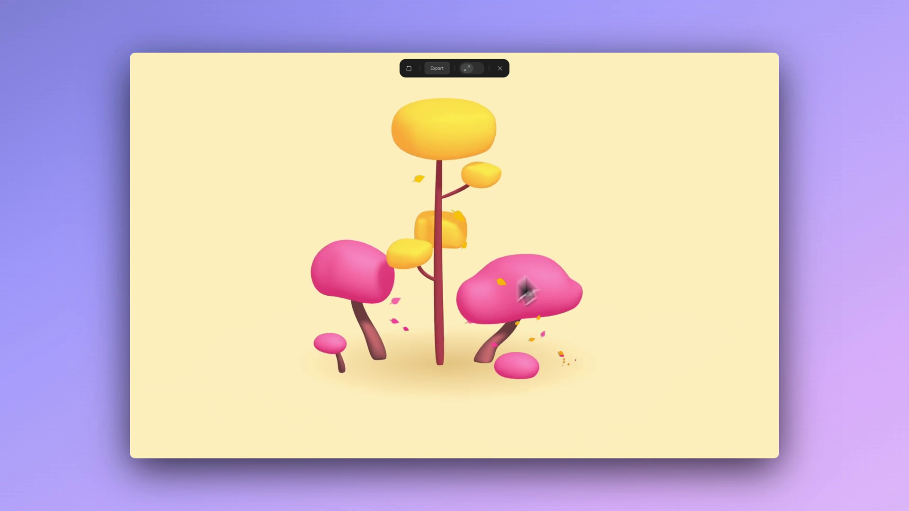
Exit the preview and add a Follow event to the attractor particle force.
key("Escape")
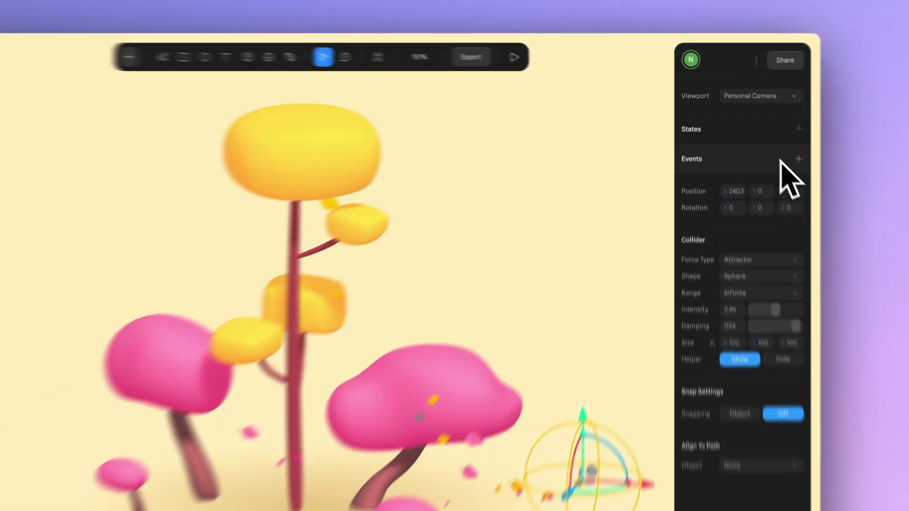
left_click(765, 135)
left_click(749, 149)
left_click(549, 136)
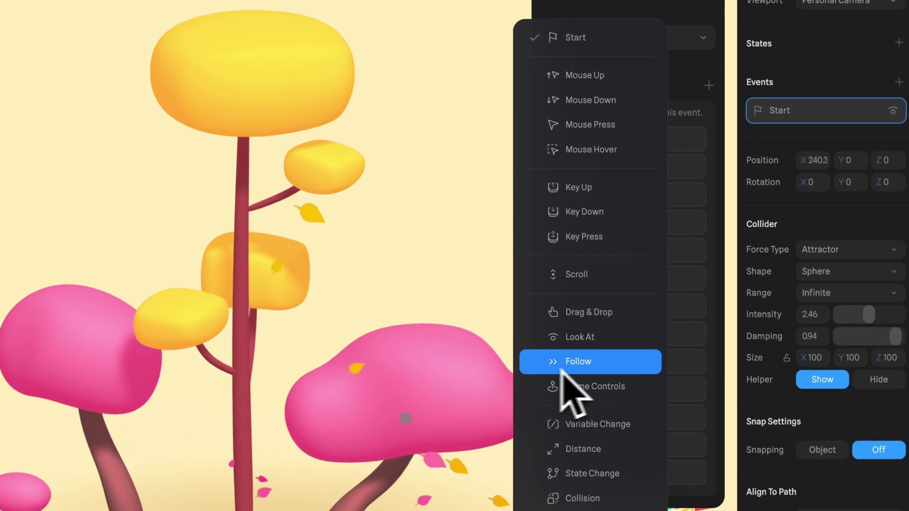
left_click(568, 362)
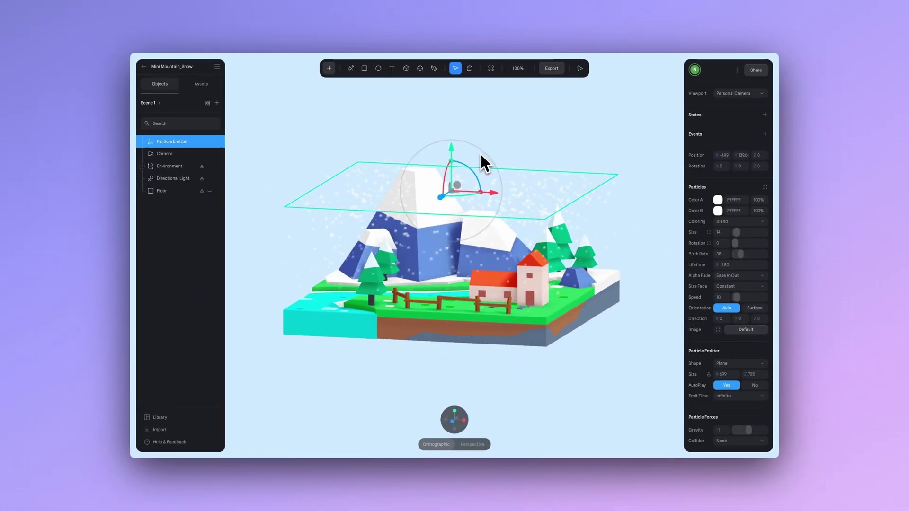
Add a particle emitter to the snowy mountain scene and raise its plane above the terrain to mountain-top height.
left_click(329, 68)
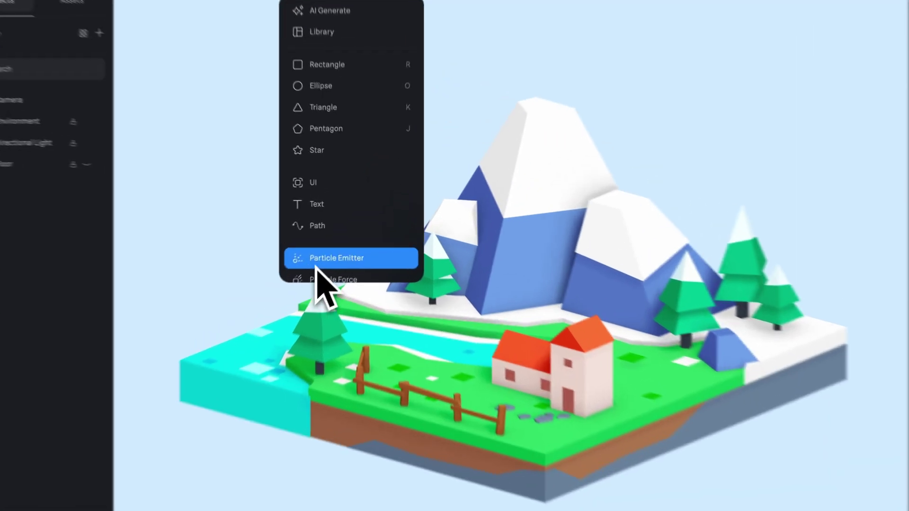
left_click(355, 234)
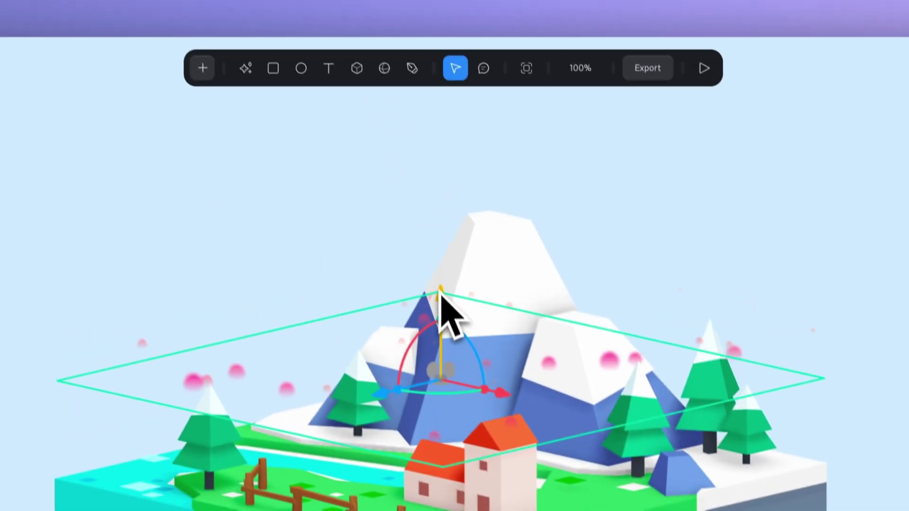
left_click_drag(442, 289, 431, 168)
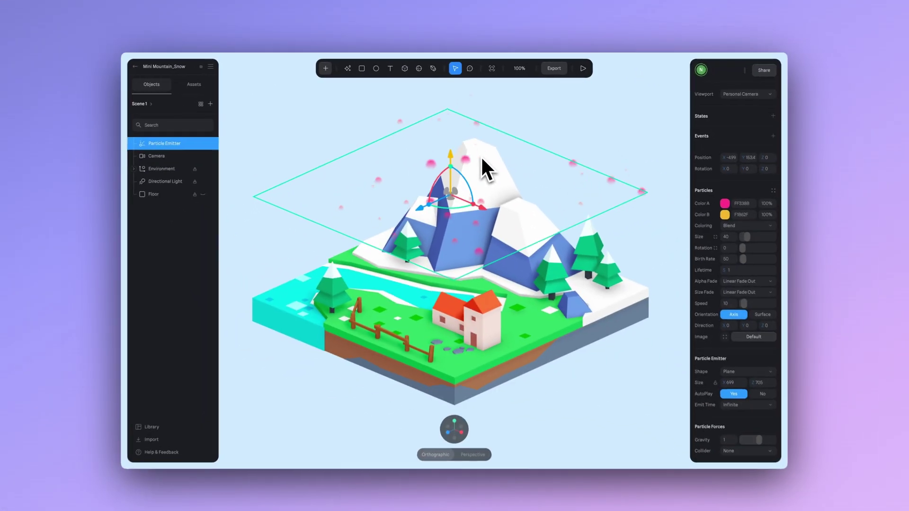
Set both particle colors, Color A and Color B, to white (FFFFFF) for the snow.
left_click(719, 201)
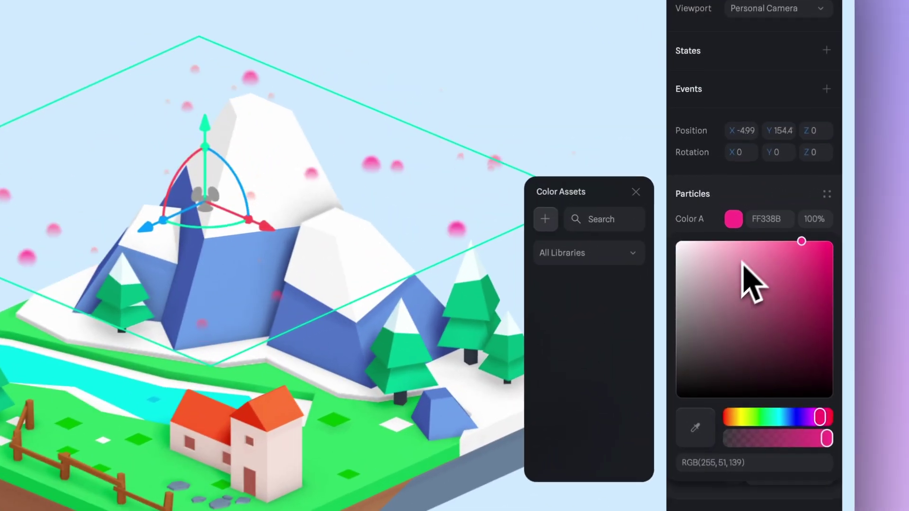
left_click_drag(721, 220, 678, 209)
left_click(761, 202)
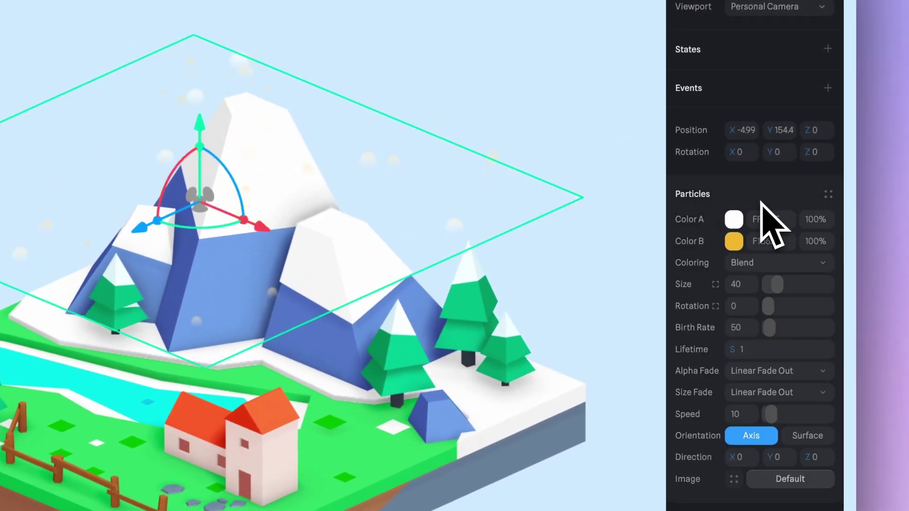
left_click(735, 243)
left_click_drag(730, 304, 660, 264)
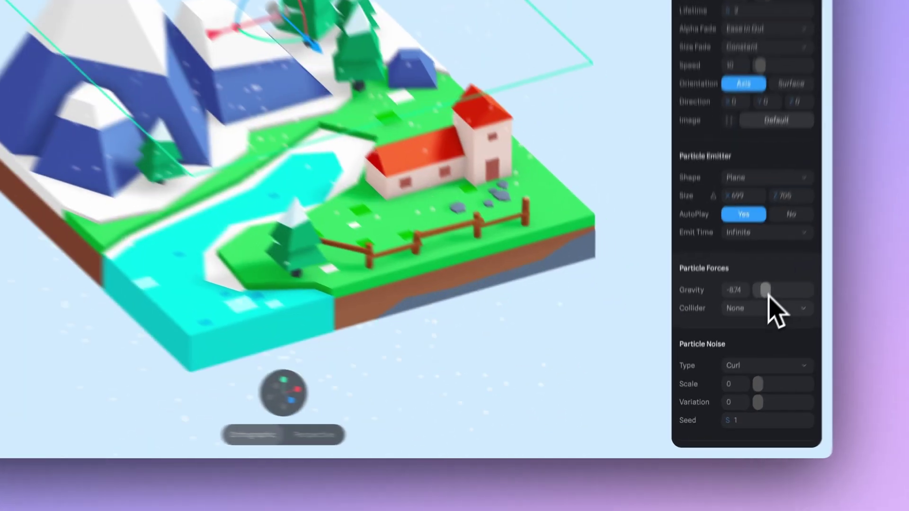
Give the snow particles a gravity of -1 and a Constant size fade, and view the snowfall from a lower angle.
left_click_drag(768, 293, 765, 294)
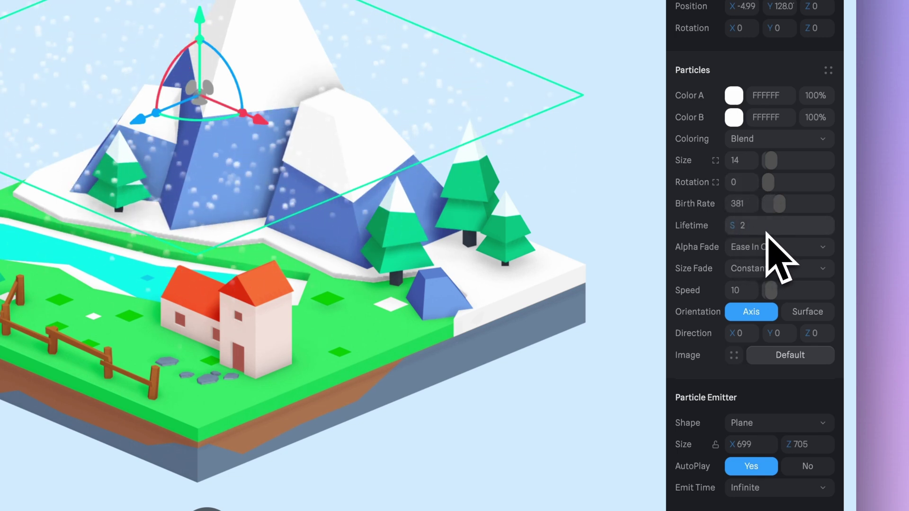
left_click(813, 294)
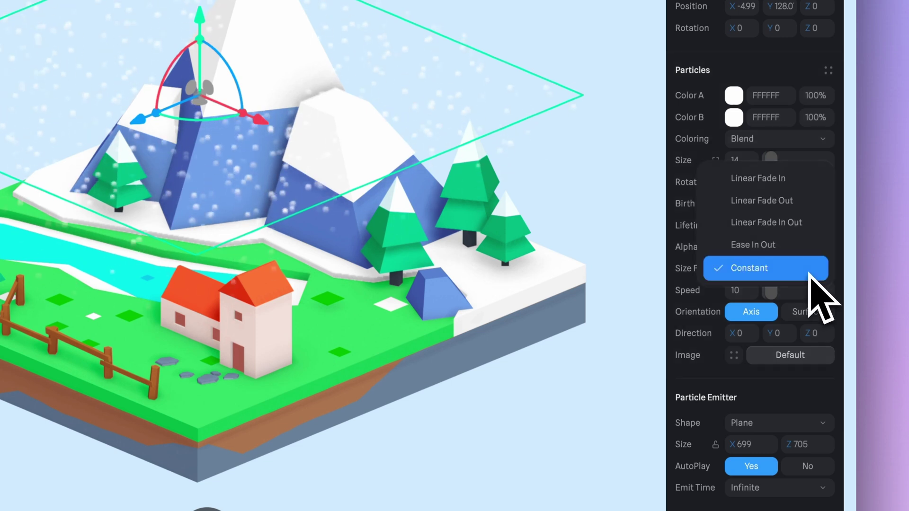
left_click(754, 278)
scroll(751, 273, "down", 8)
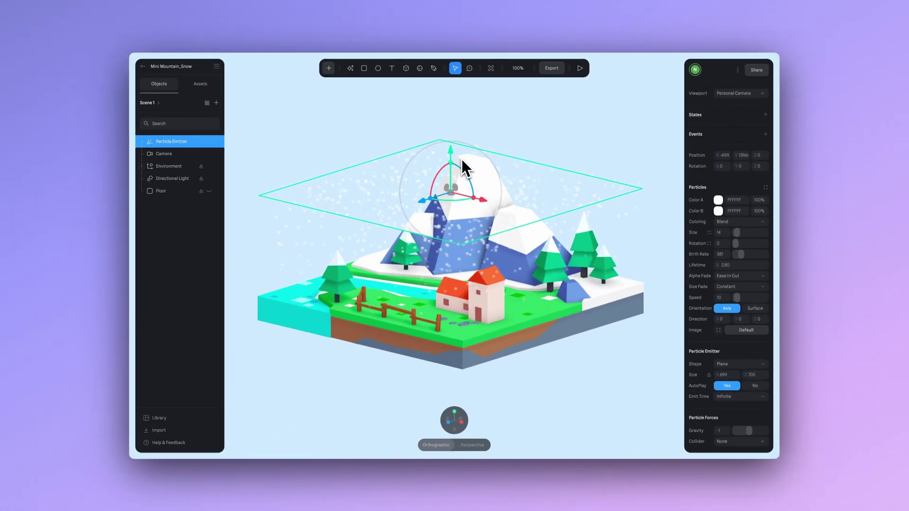
mouse_move(462, 159)
left_mouse_down("alt")
mouse_move(487, 156)
mouse_move(476, 152)
left_mouse_up("alt")
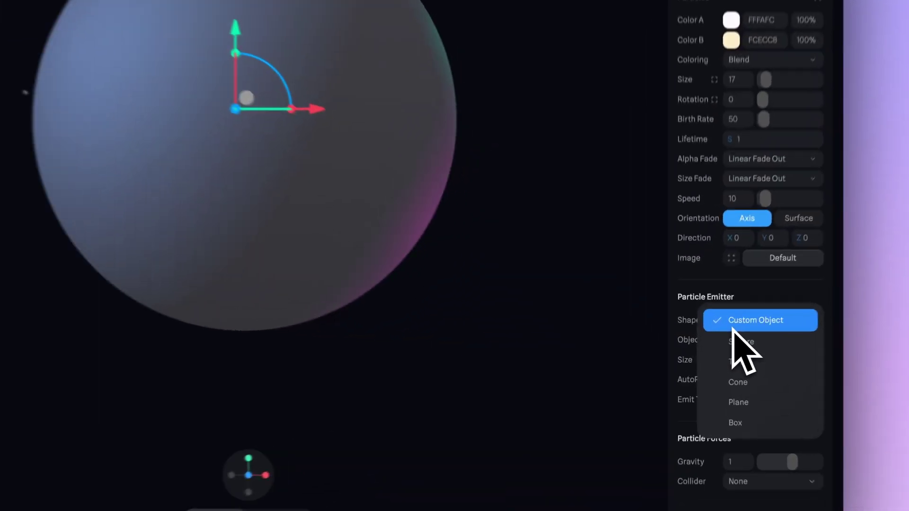
Set the emitter shape to Custom Object with the Sphere as its source, and hide the Sphere in the scene.
left_click(738, 336)
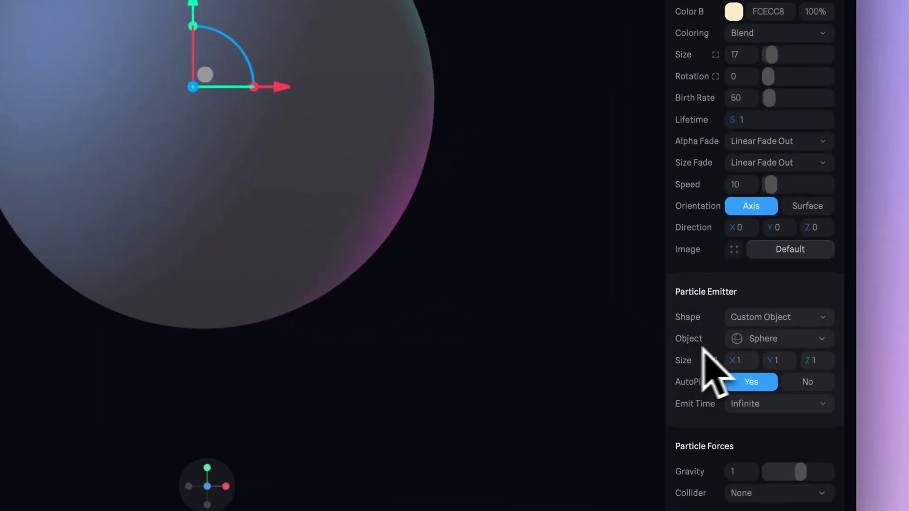
left_click(734, 339)
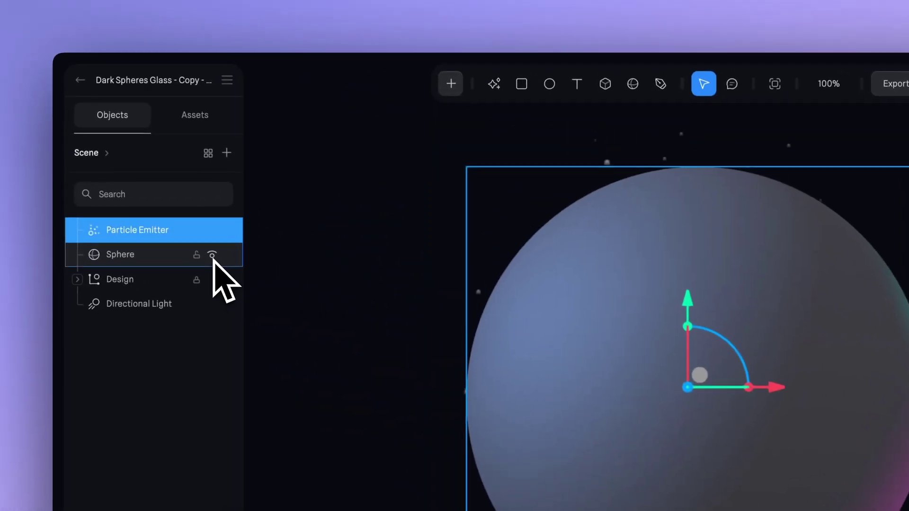
left_click(213, 256)
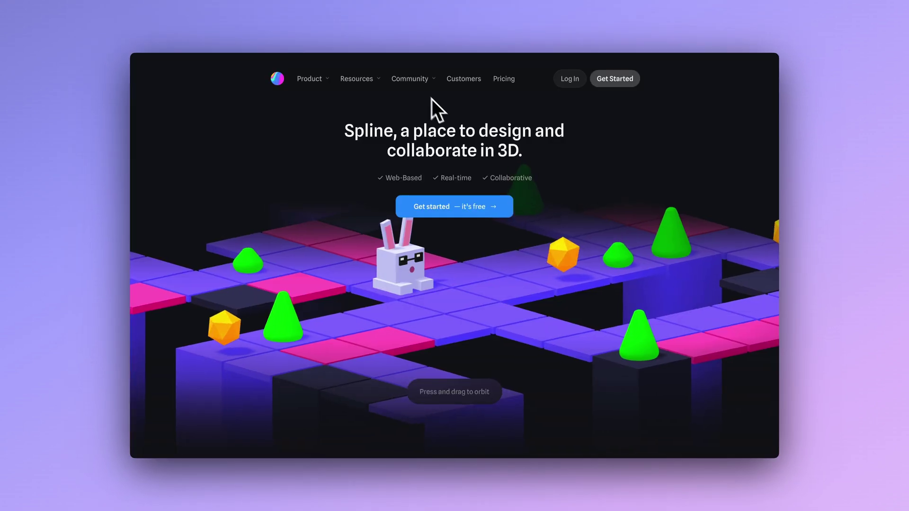
Search the Spline Community for "particle" and try particle examples, drawing a short vertical stroke in the Volatile ink scene.
mouse_move(420, 93)
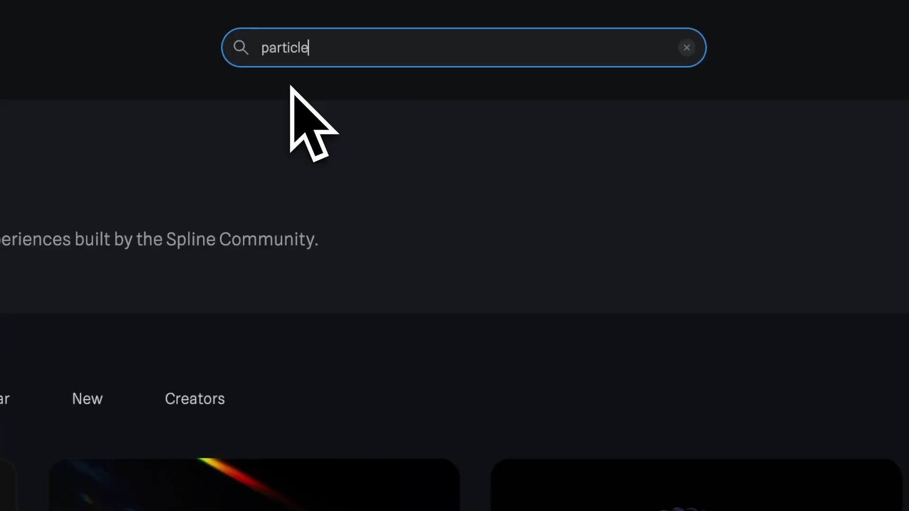
key("Return")
left_click(416, 260)
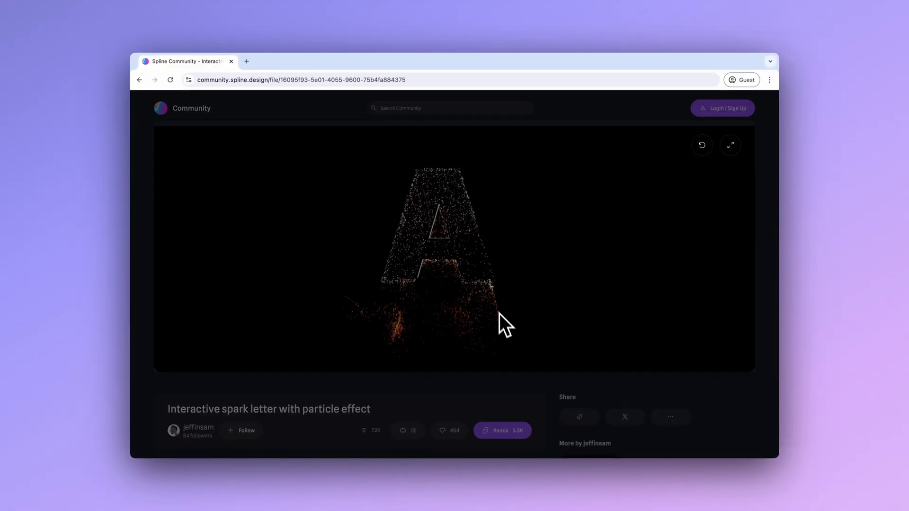
left_click_drag(398, 203, 405, 245)
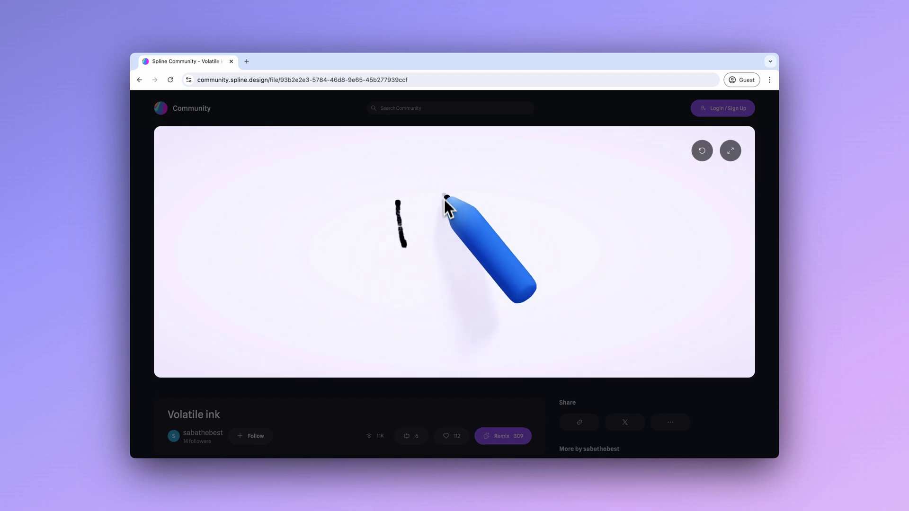